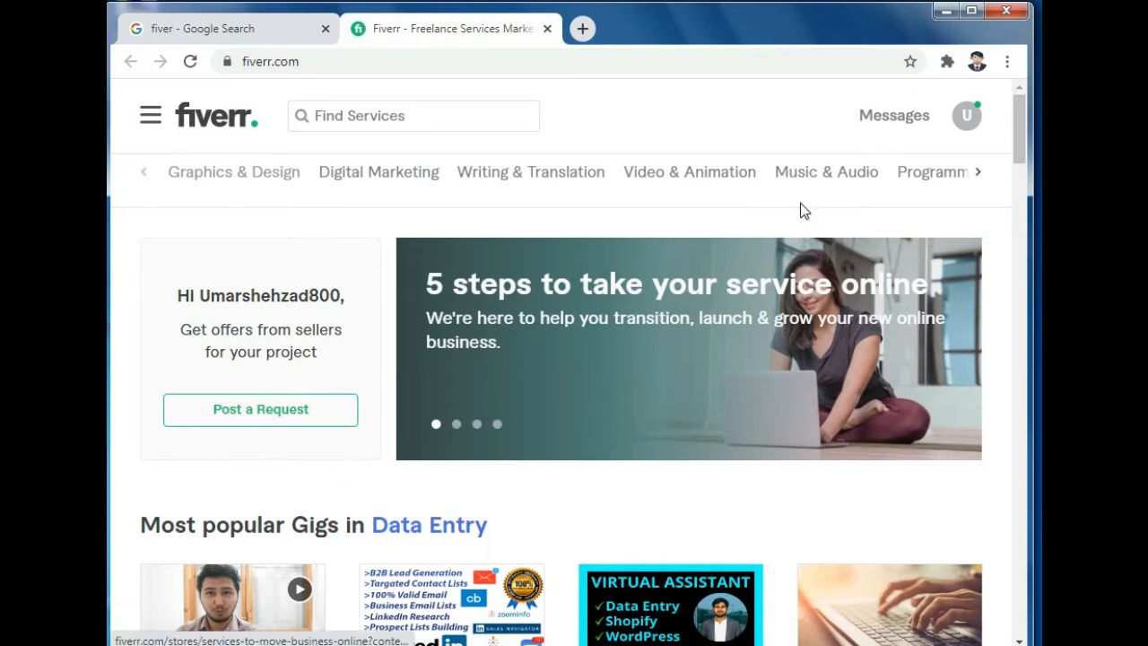
Step: Go to Become a Seller from the profile menu, browse the Start Selling page, and begin sign-up
click(965, 120)
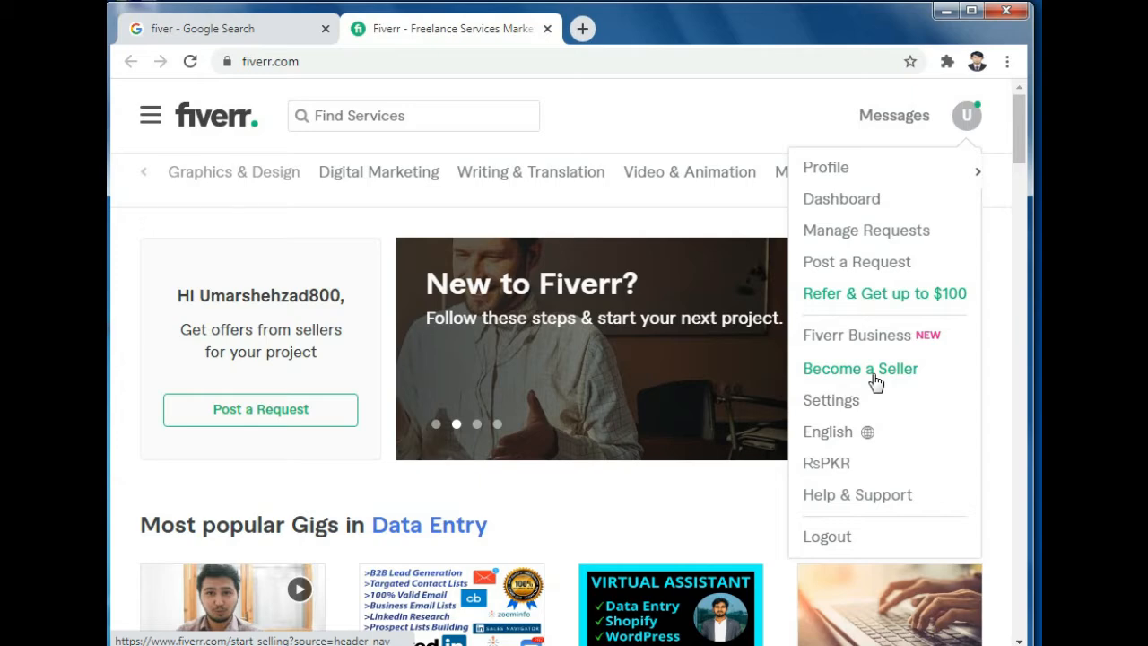
click(874, 381)
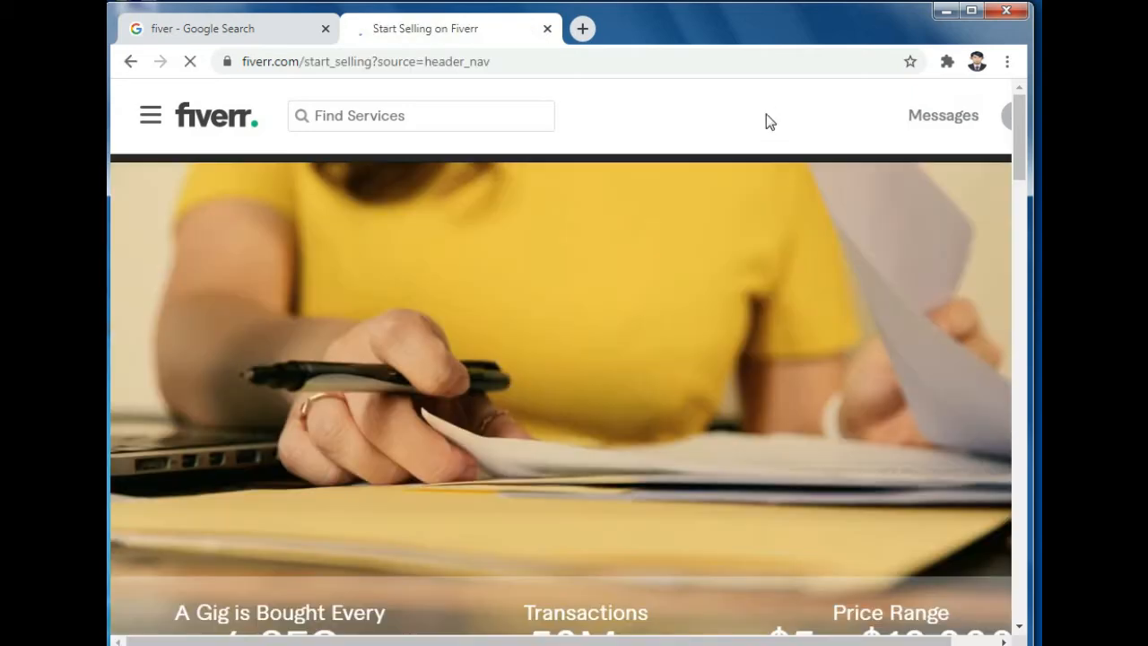
scroll(706, 223, down, 4)
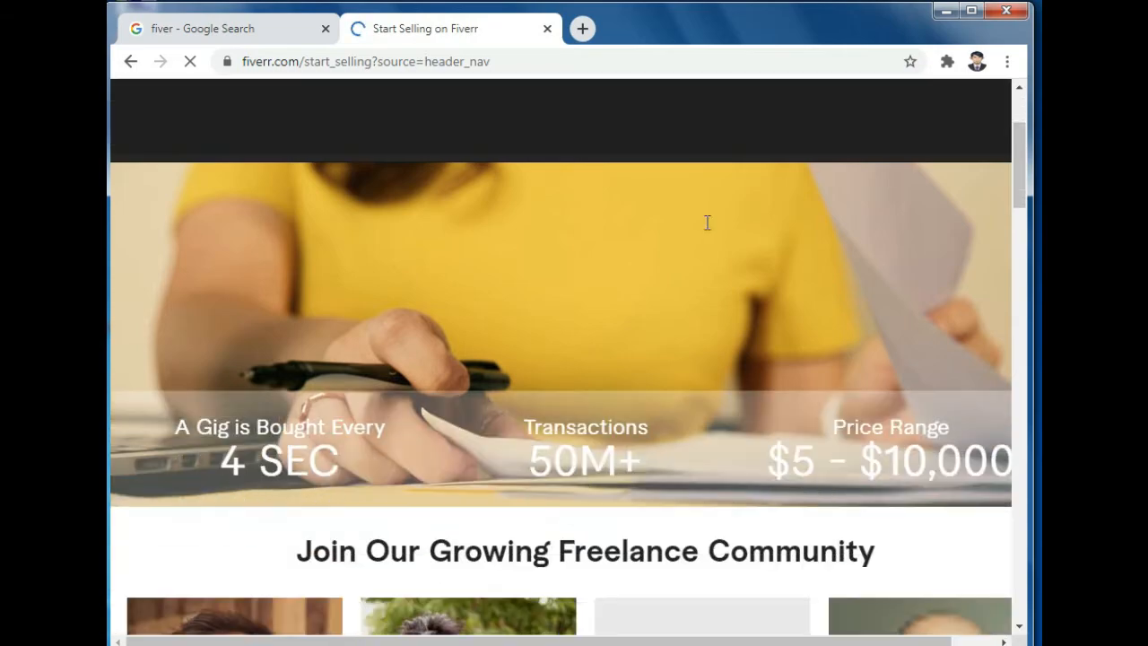
scroll(707, 231, down, 6)
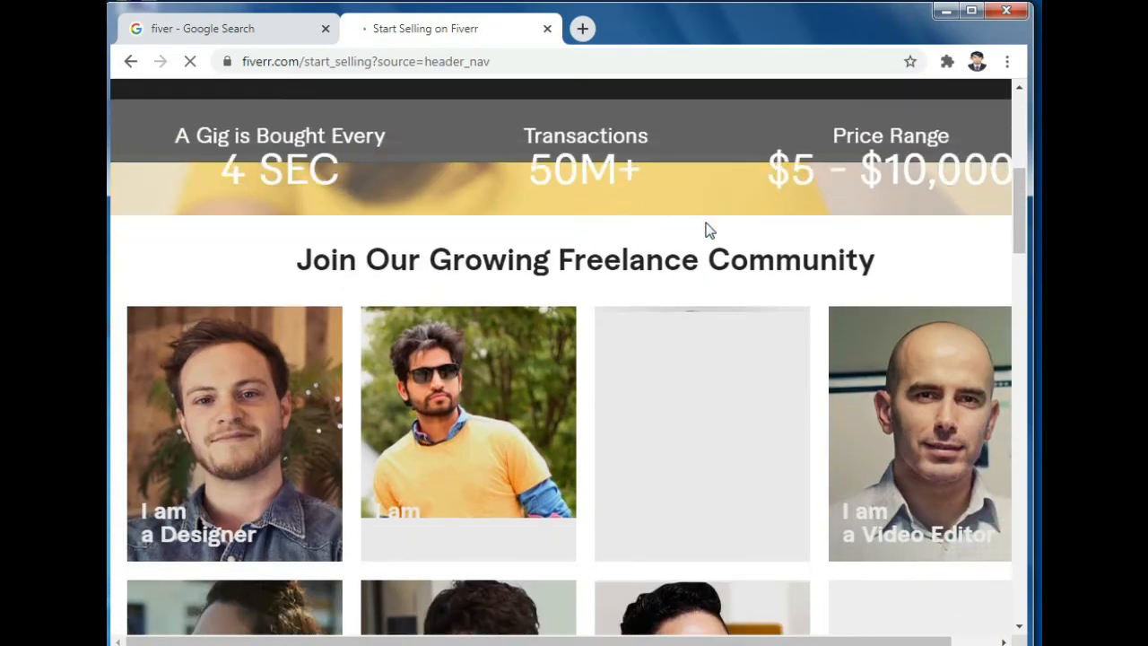
scroll(709, 243, down, 4)
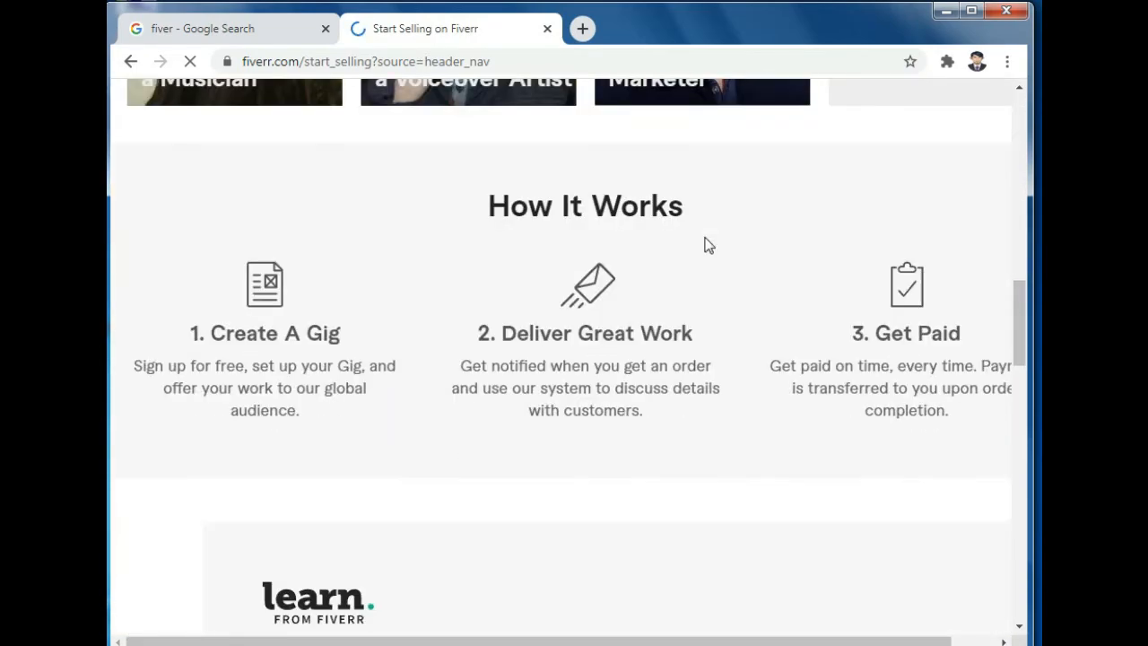
scroll(709, 245, up, 2)
scroll(707, 244, up, 7)
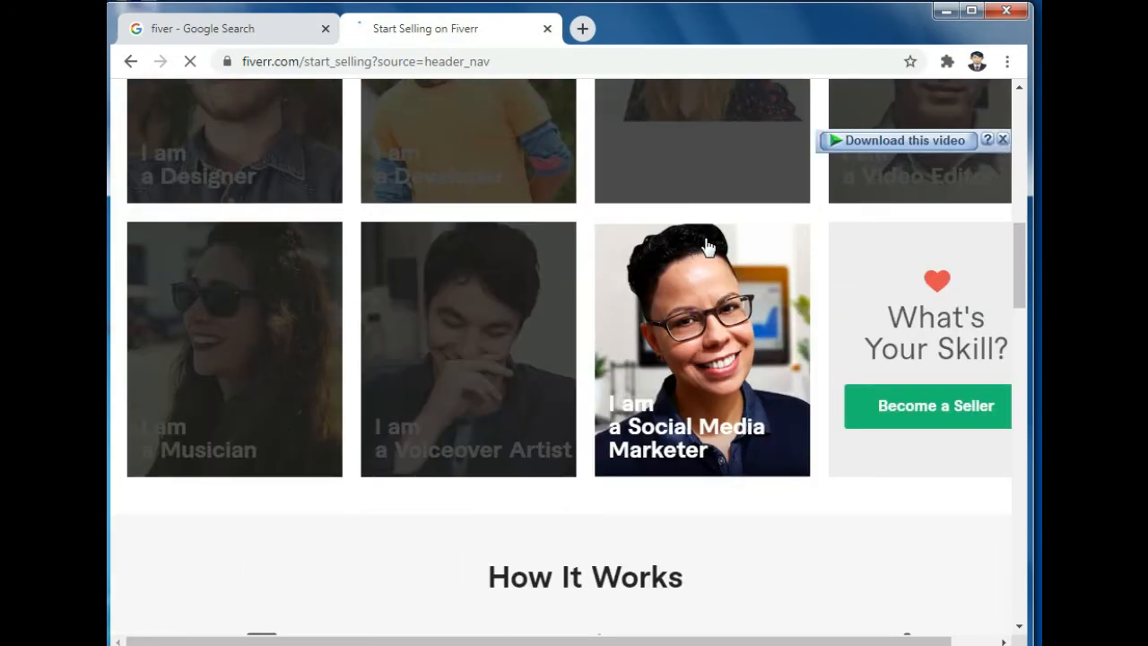
scroll(705, 244, up, 3)
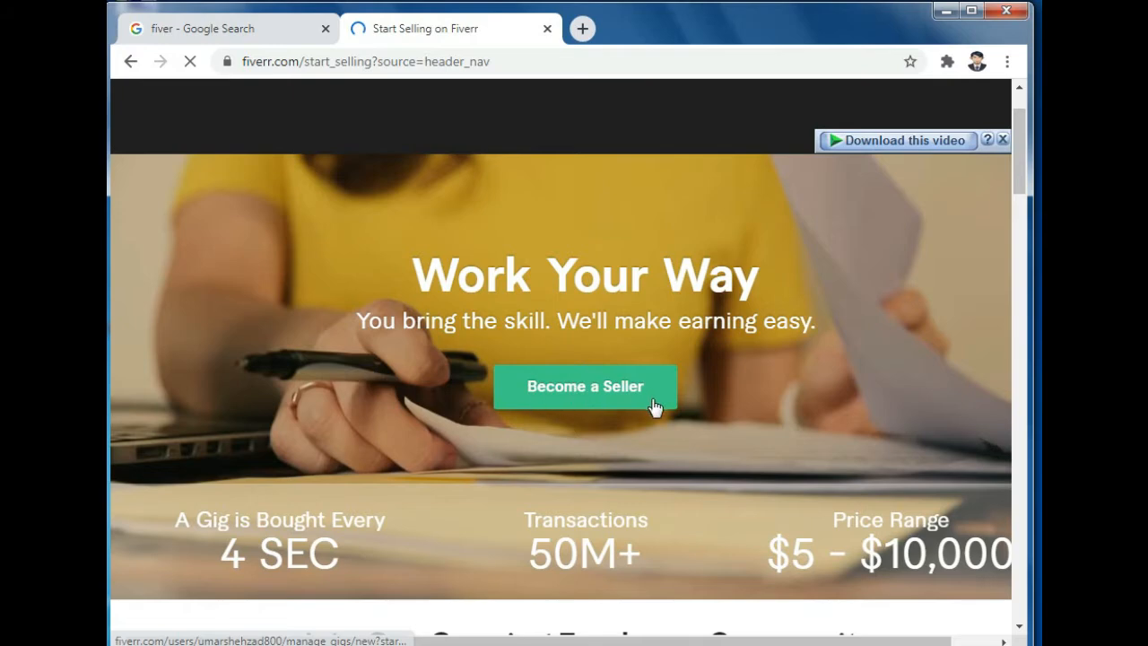
click(599, 392)
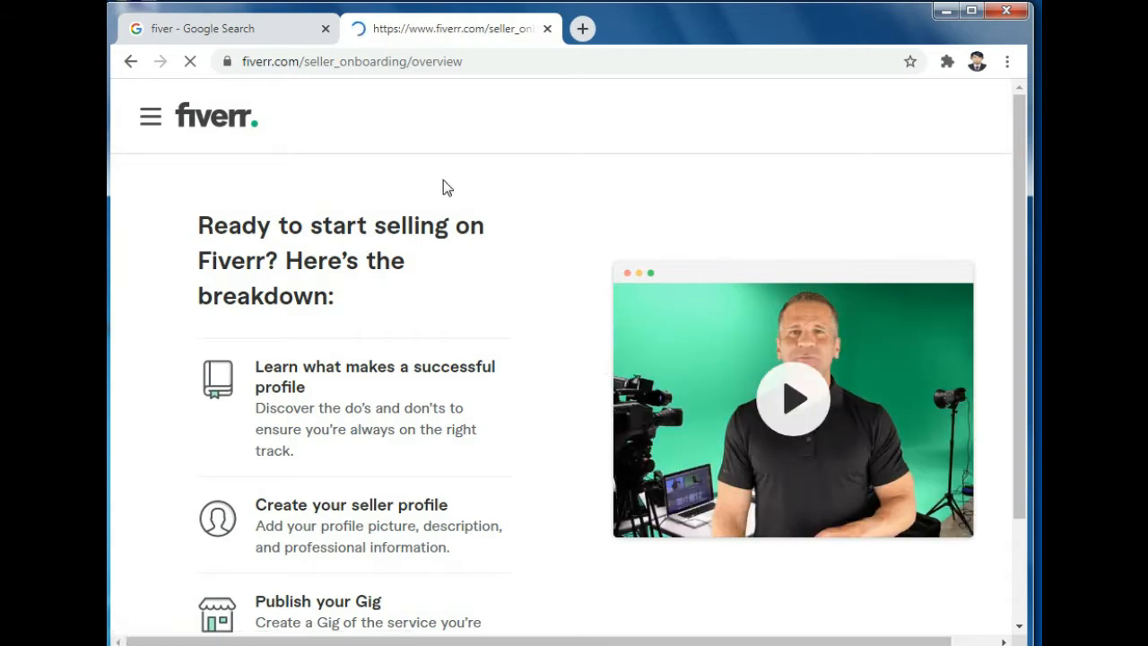
Step: Review the three-step selling breakdown and move past it
scroll(446, 186, down, 1)
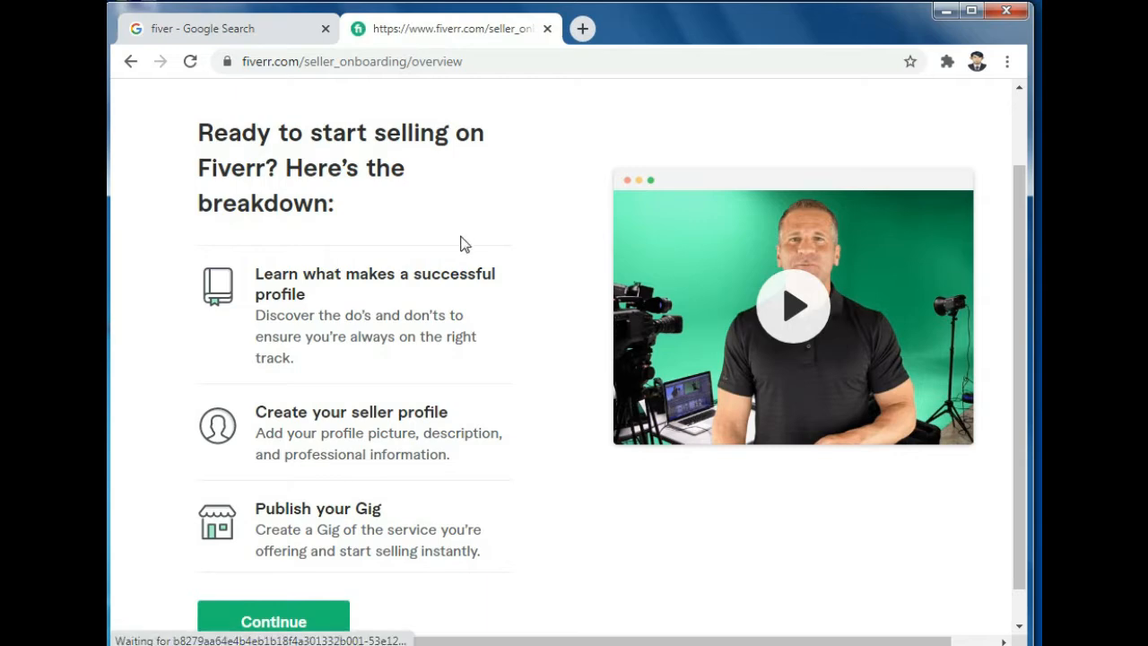
scroll(471, 335, down, 1)
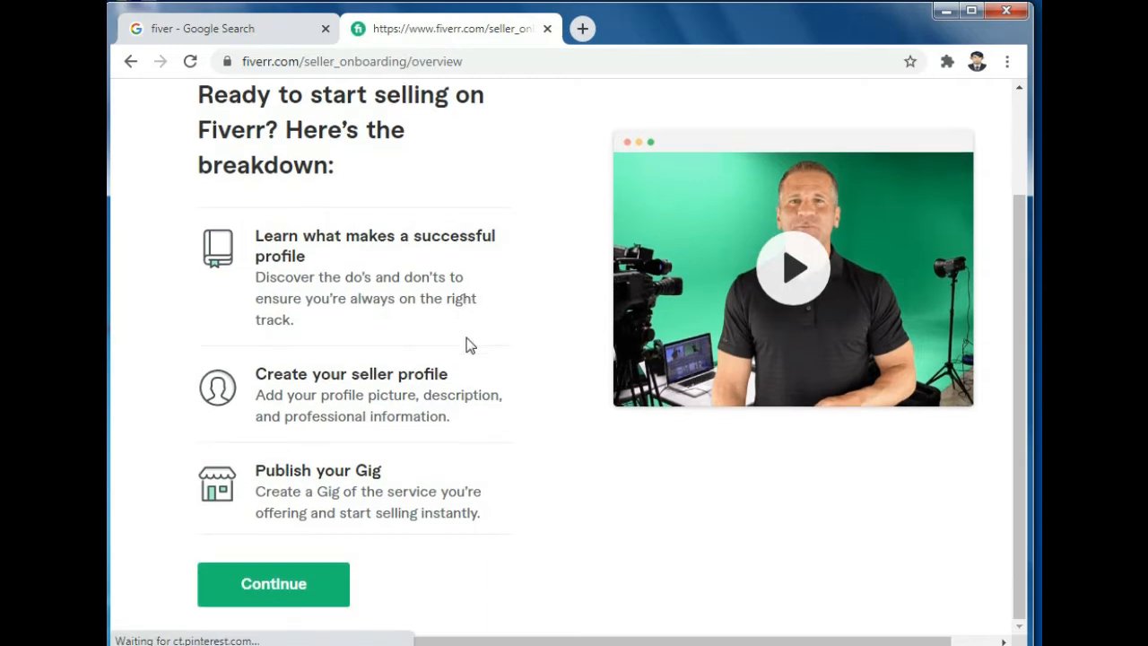
click(283, 591)
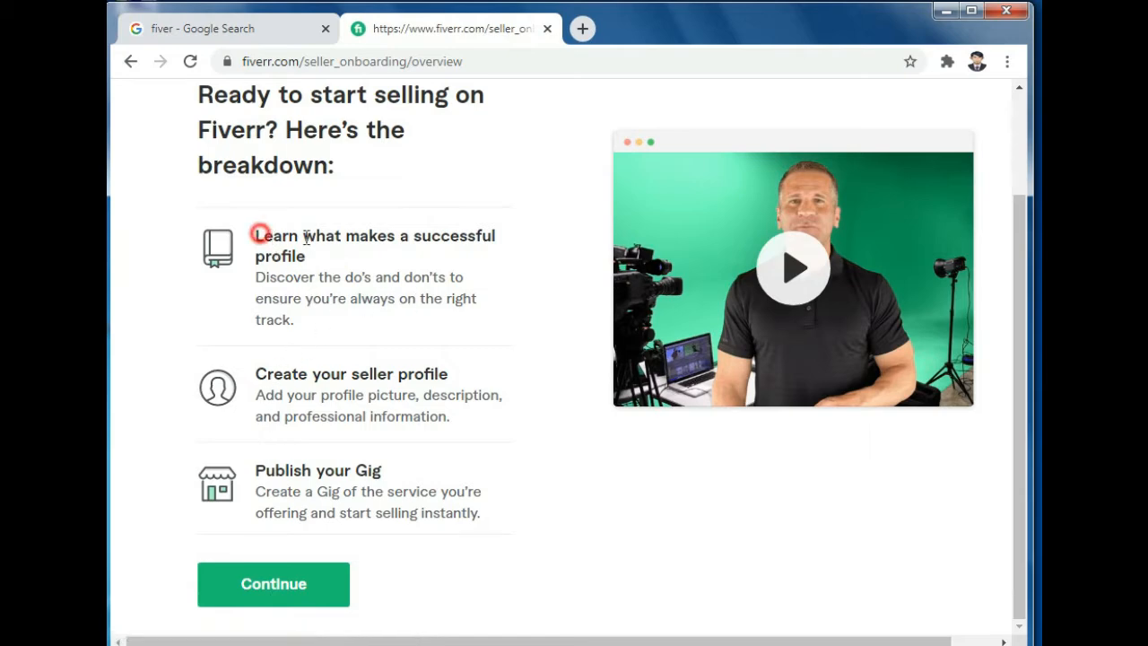
Step: Read the successful-profile tips, highlighting key passages, and continue to the next page
drag(261, 235, 497, 240)
drag(201, 87, 342, 194)
click(375, 319)
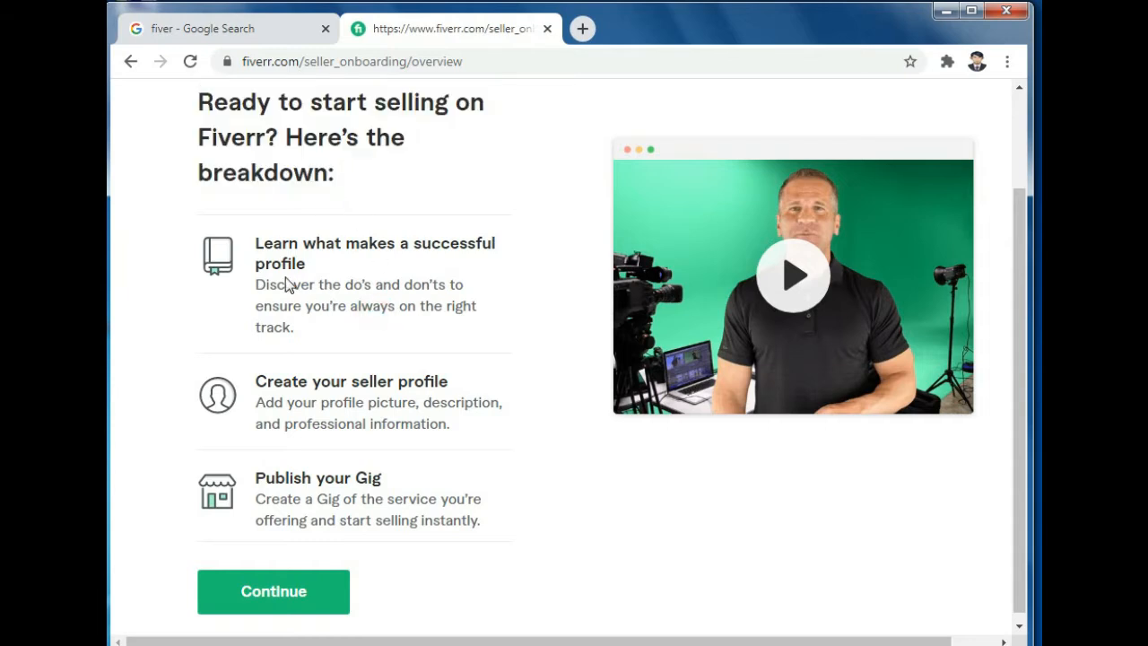
drag(259, 283, 459, 339)
click(457, 335)
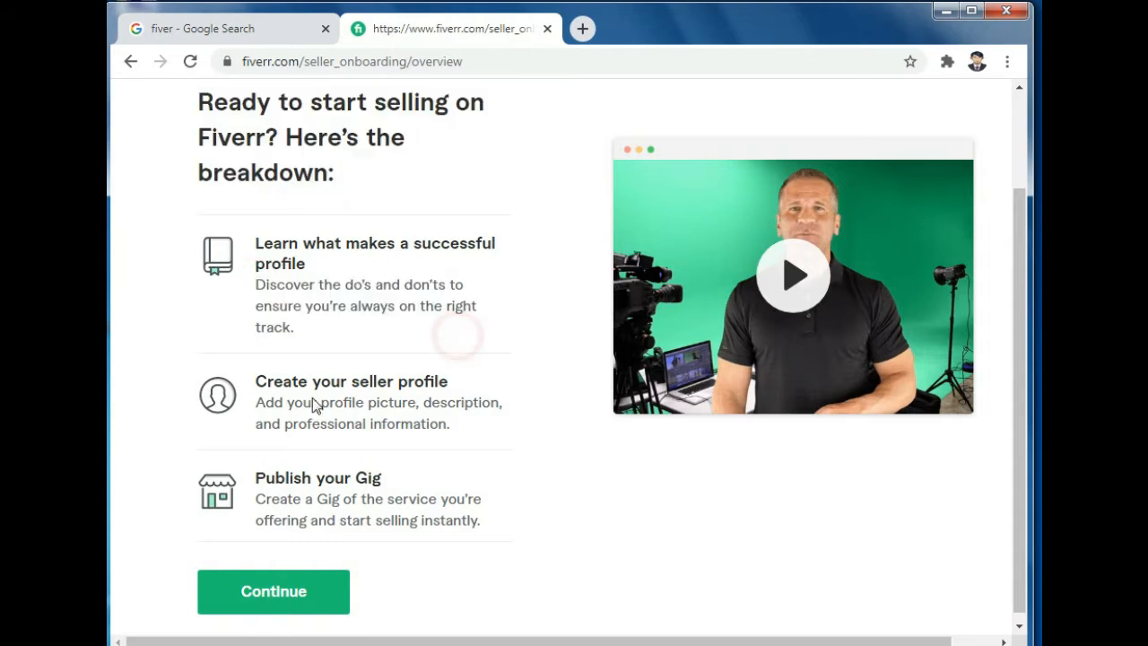
click(320, 603)
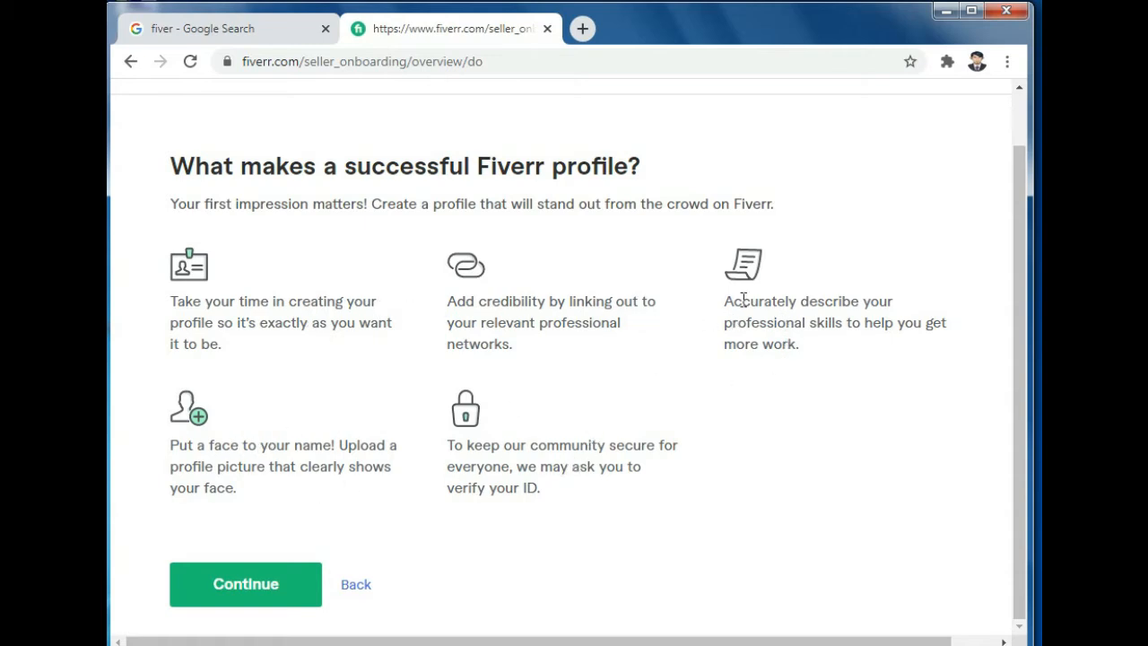
Step: Continue past the successful-profile and things-to-avoid pages to the Personal Info form
click(226, 583)
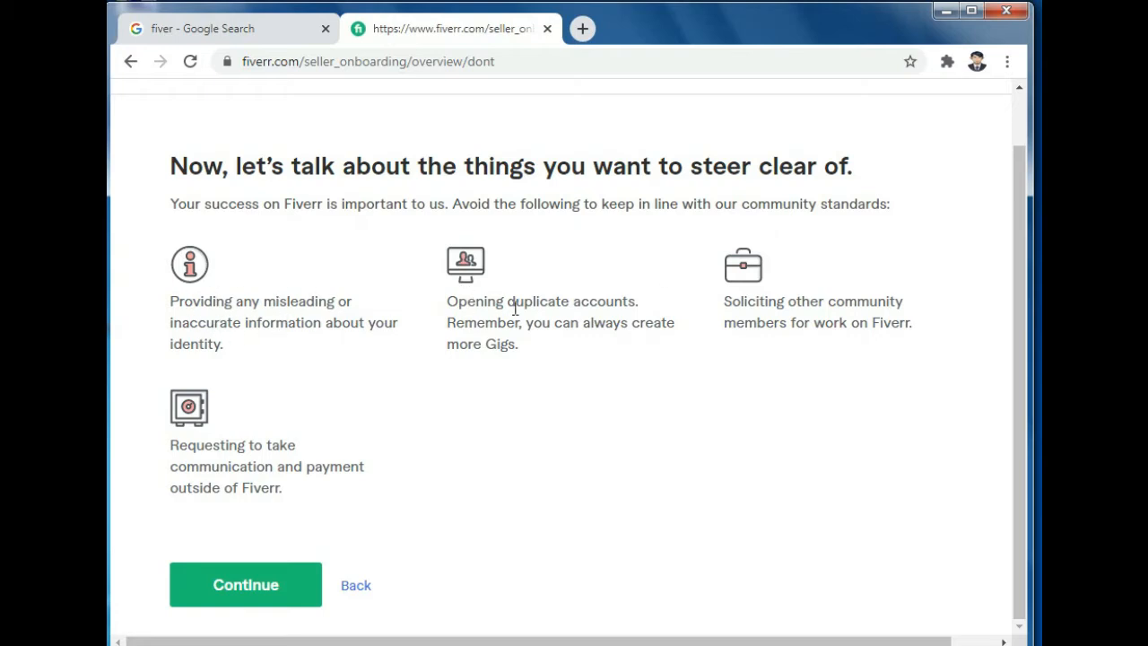
click(250, 585)
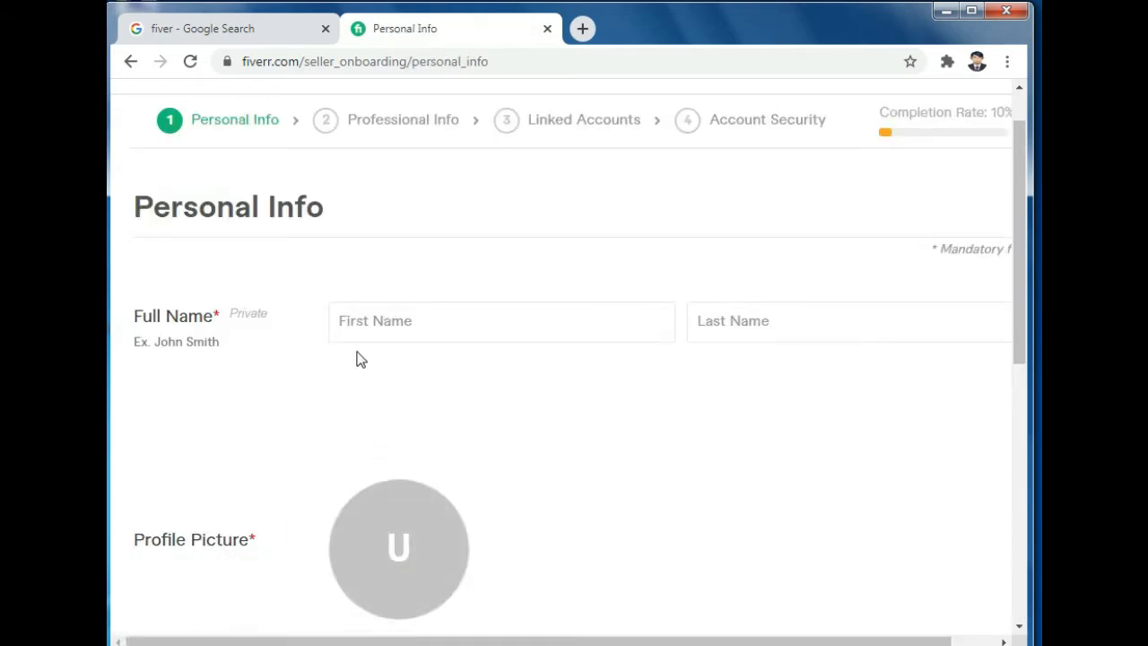
Step: Enter the seller's first and last name in the Full Name fields
click(398, 317)
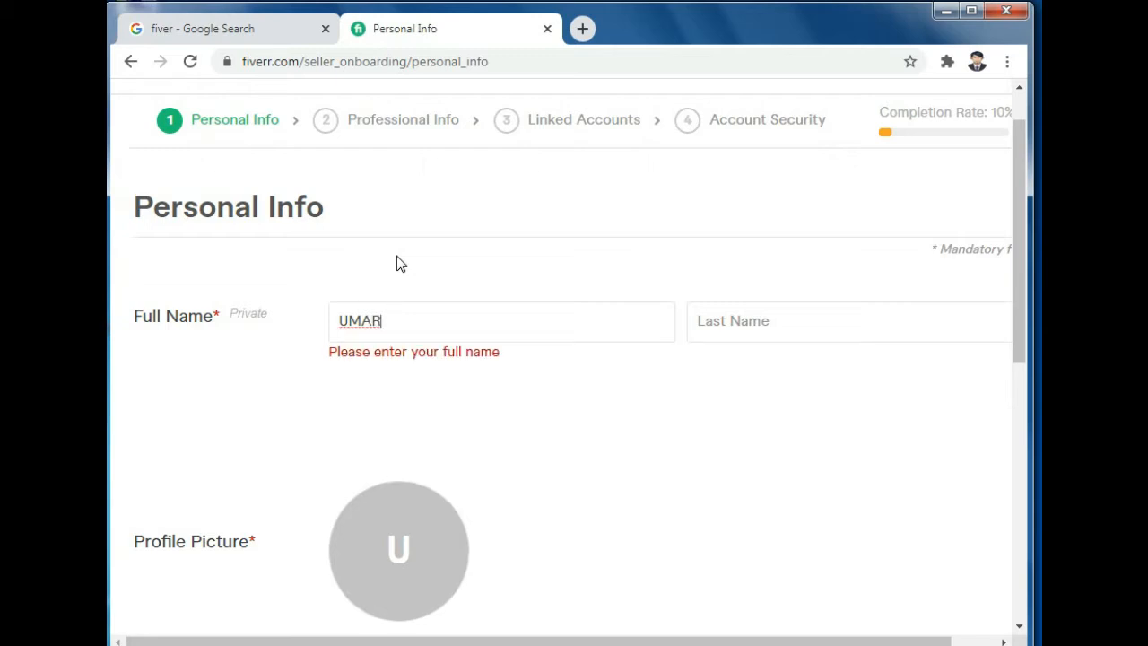
key(Tab)
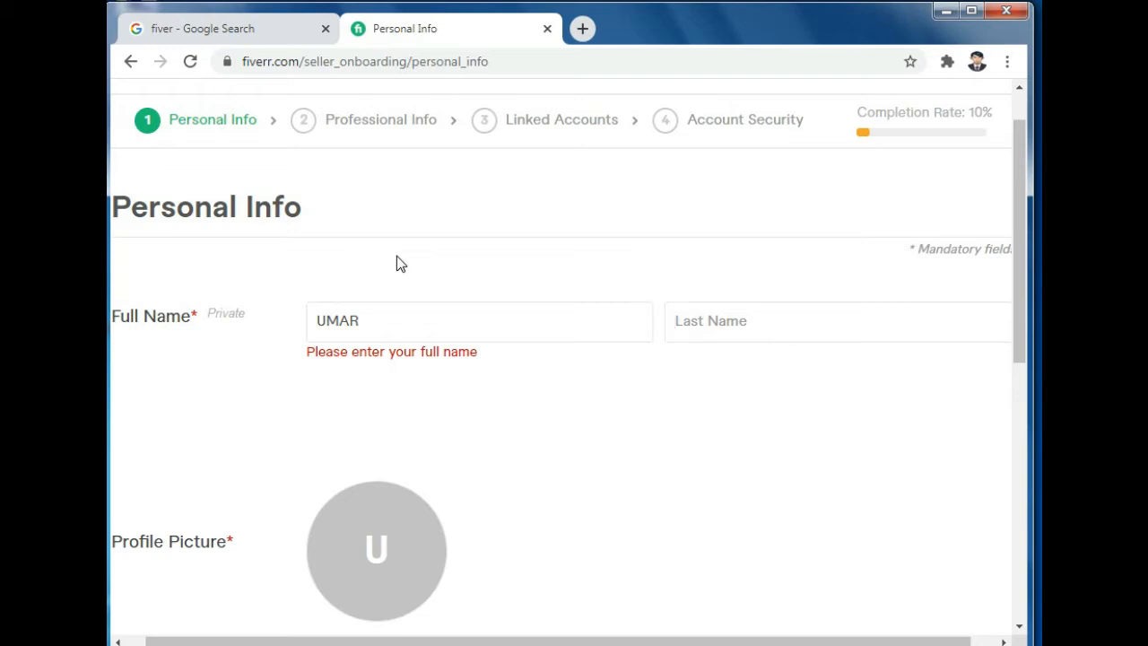
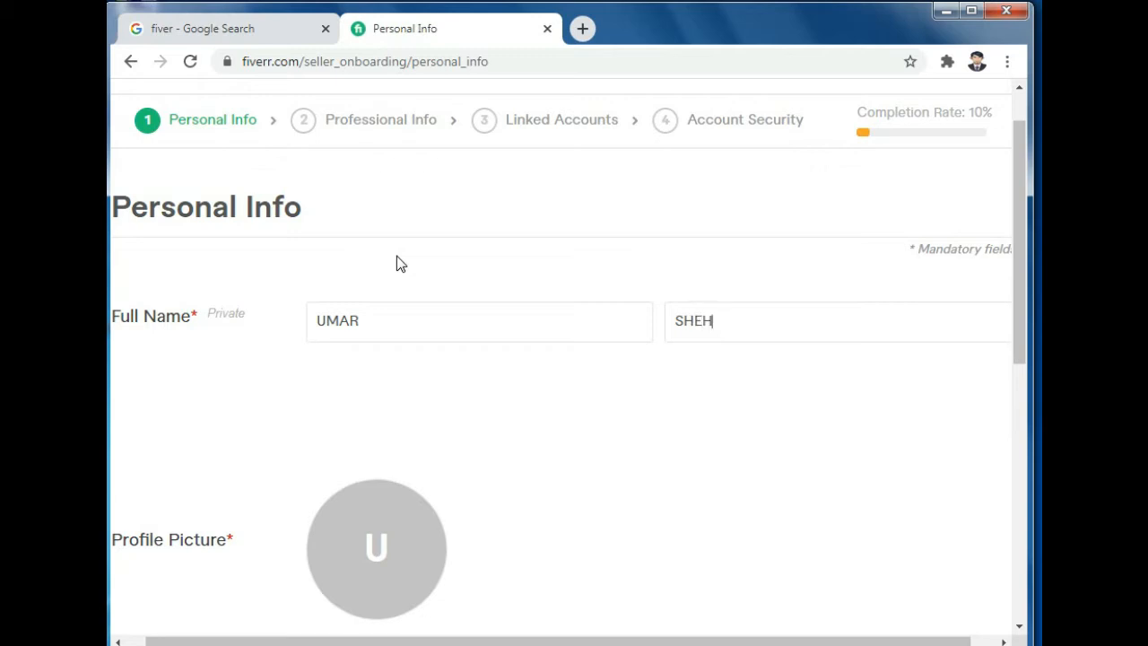
scroll(493, 386, down, 3)
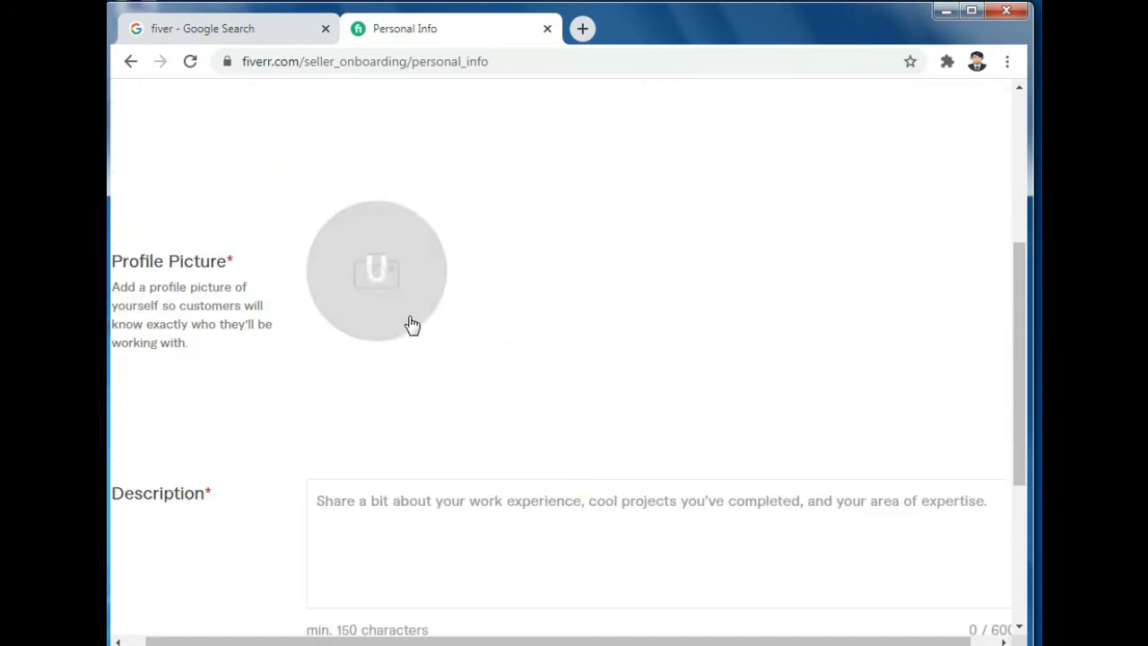
Step: Open and cancel the file picker, then check the browser's profile menu in a new tab
click(378, 273)
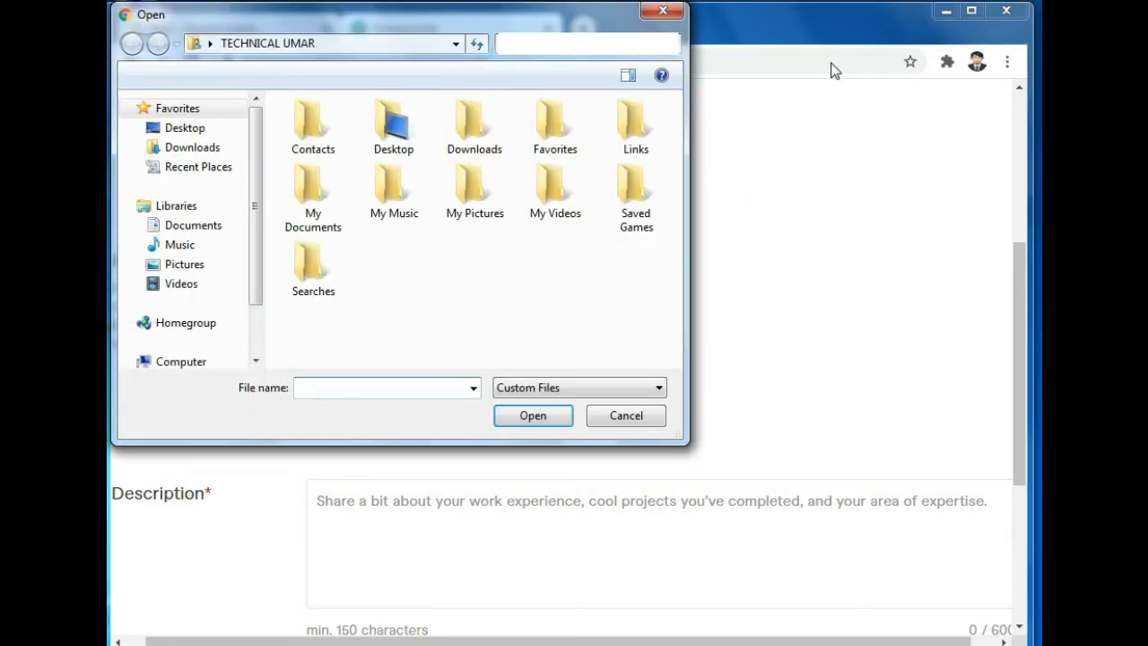
click(663, 10)
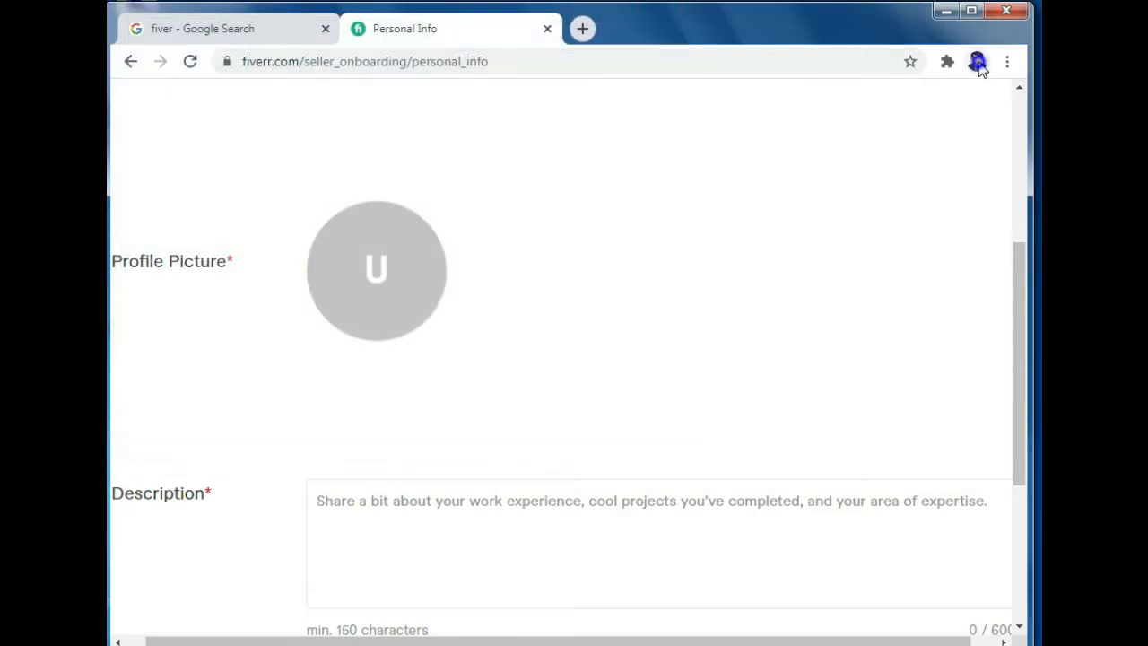
click(976, 66)
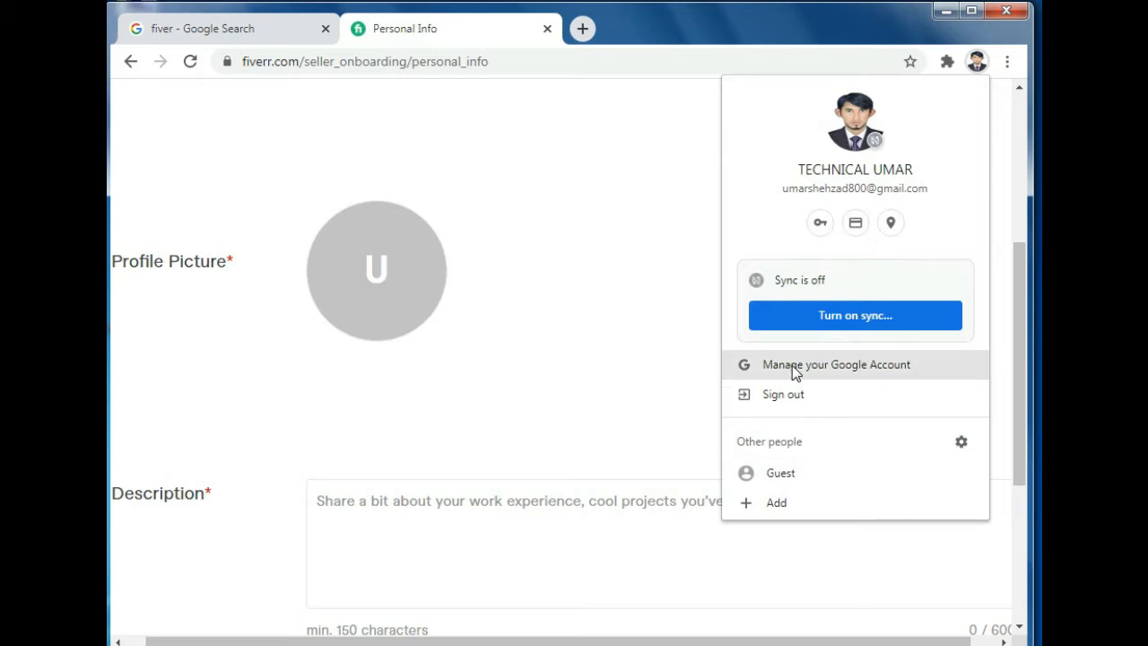
click(601, 29)
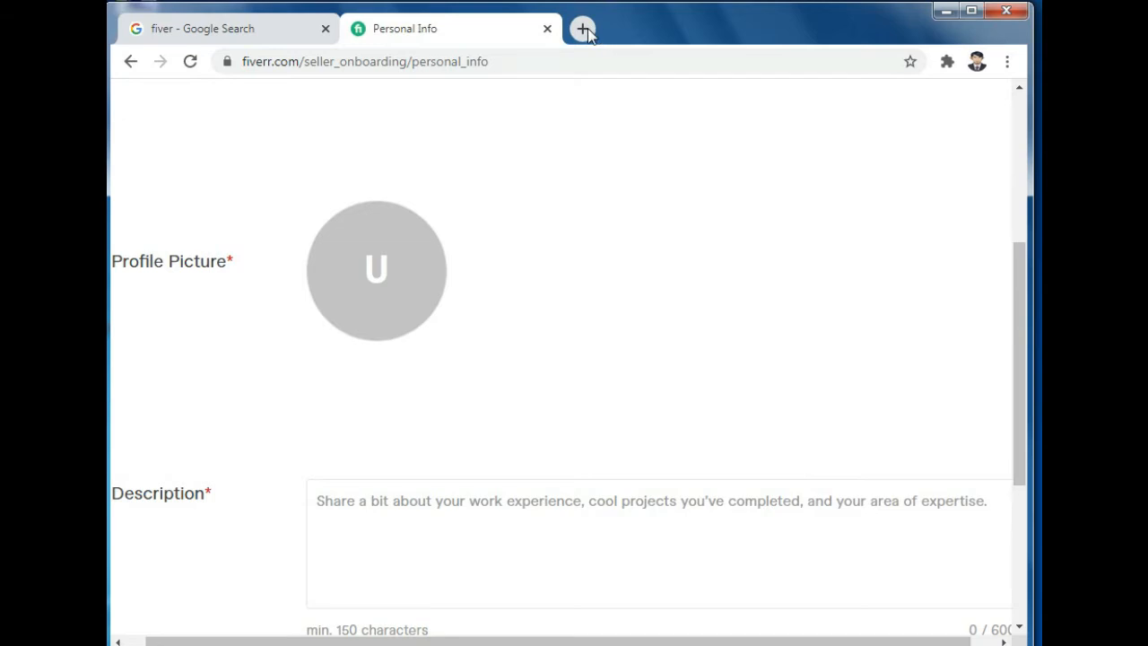
click(583, 29)
click(978, 63)
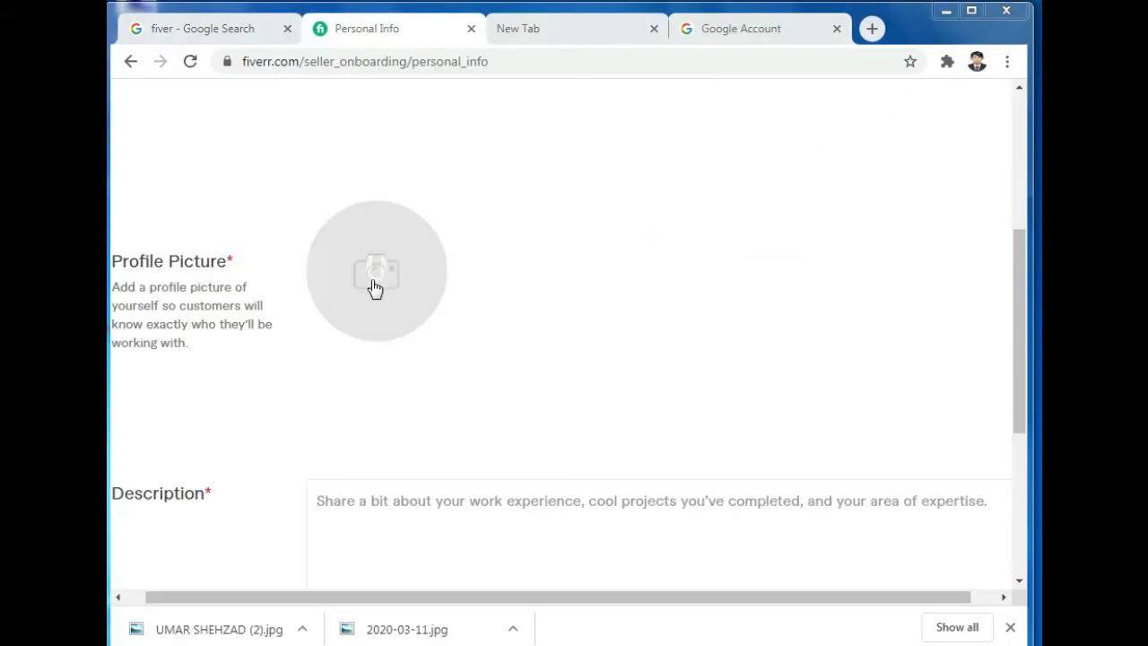
Step: Upload the portrait photo from Downloads as the profile picture, using Large Icons view
click(374, 285)
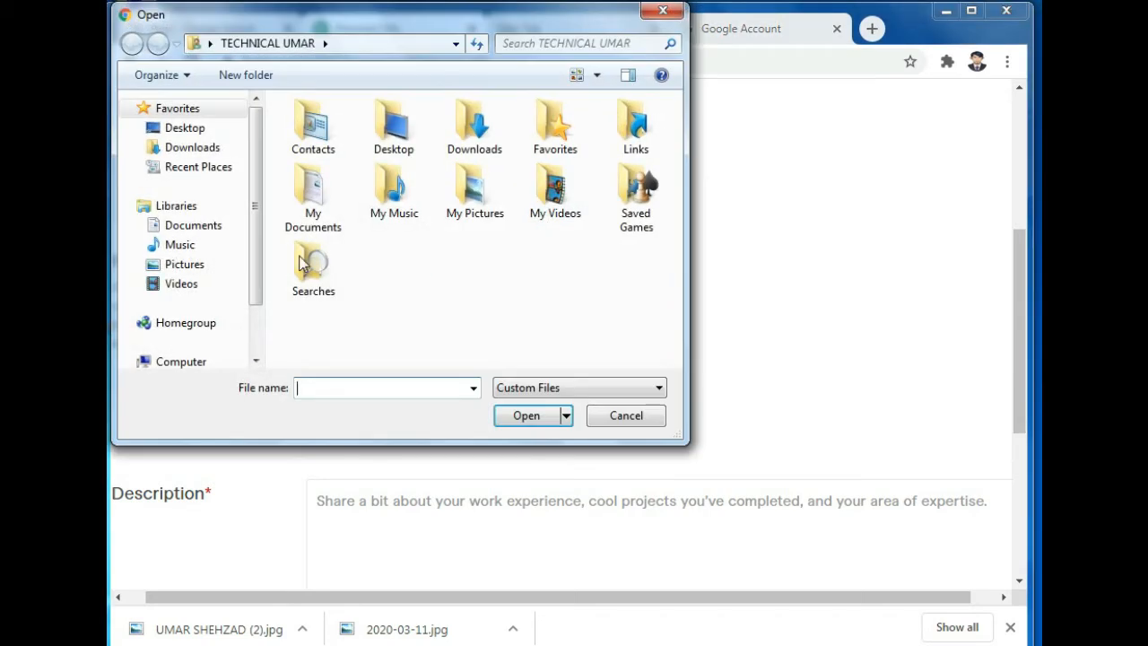
double_click(318, 224)
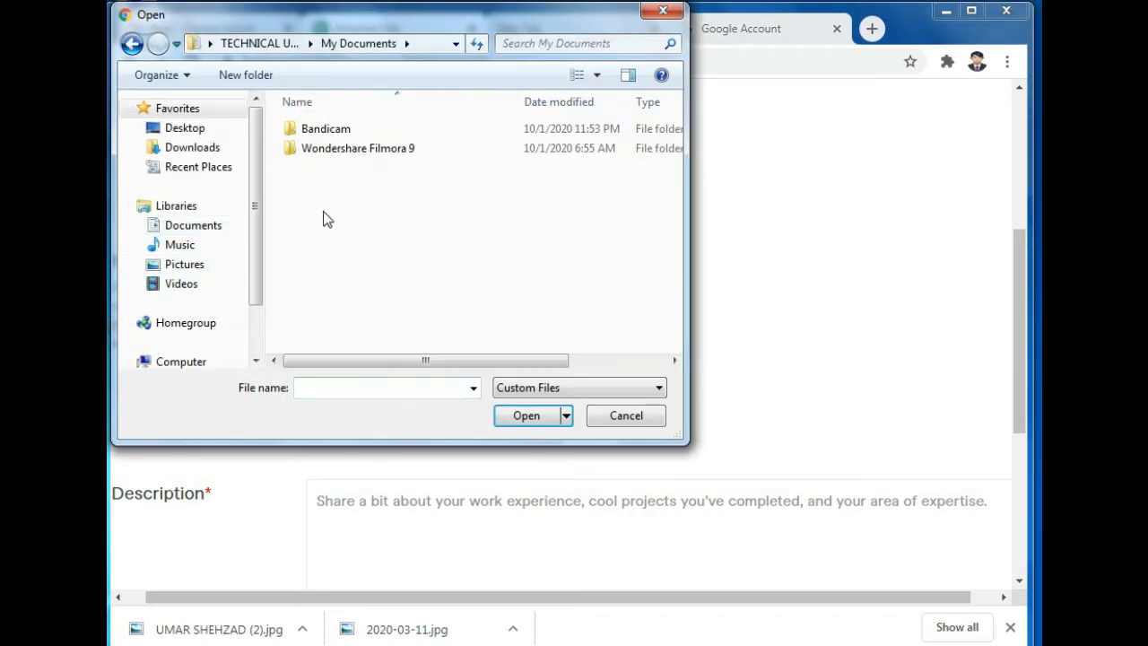
click(218, 264)
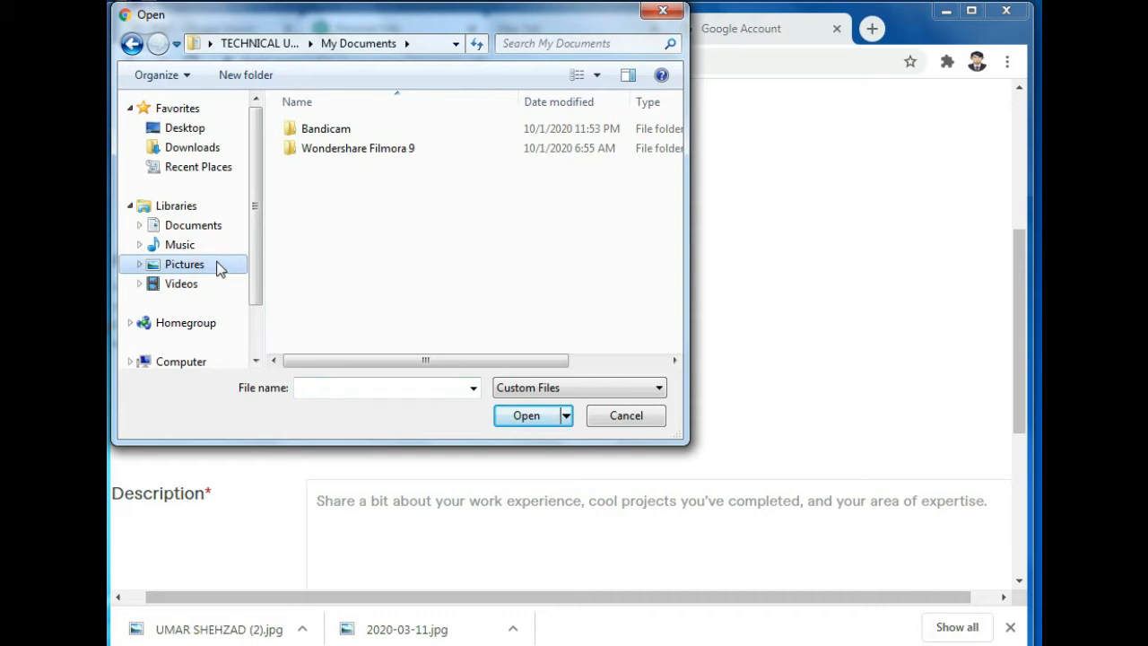
click(216, 150)
click(348, 248)
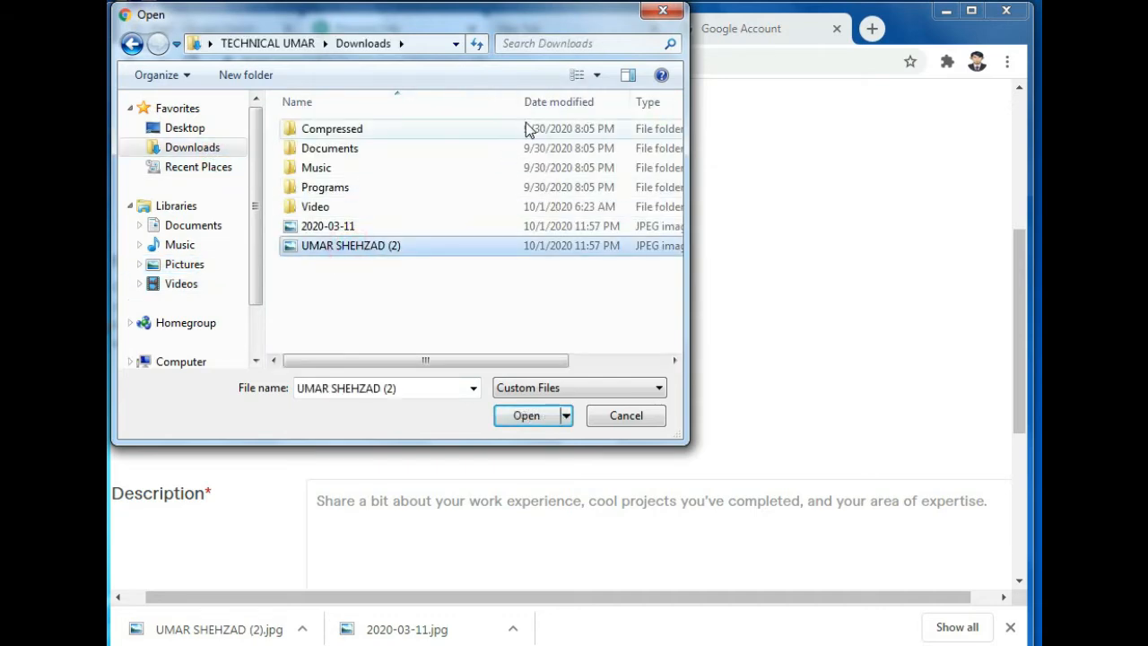
click(571, 77)
click(572, 77)
click(571, 77)
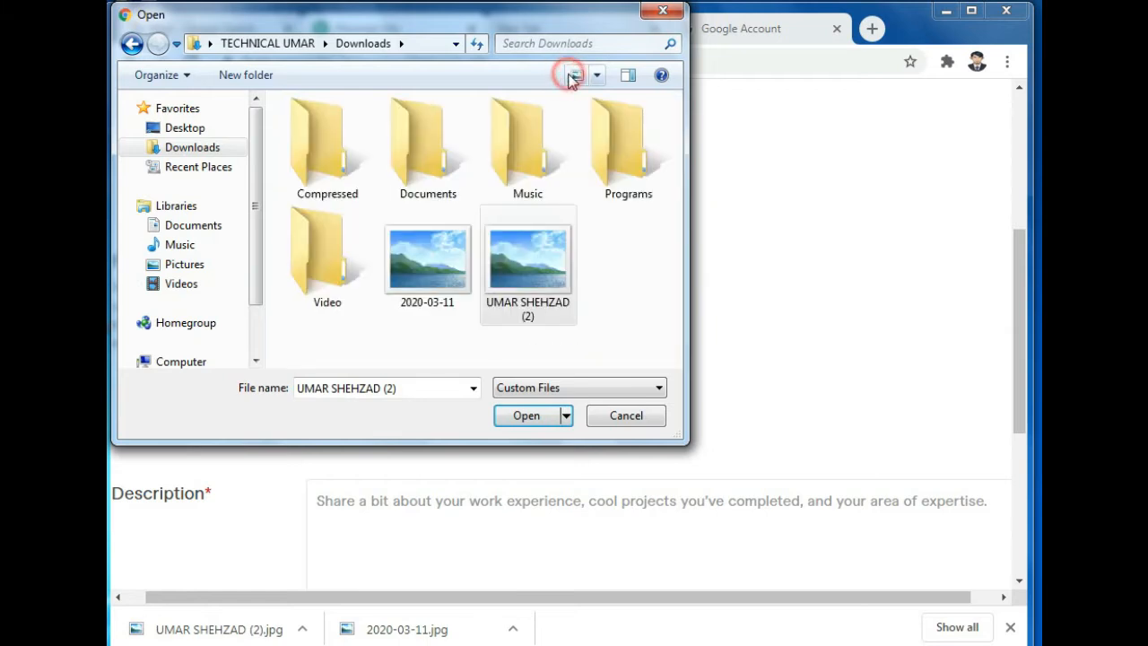
click(614, 325)
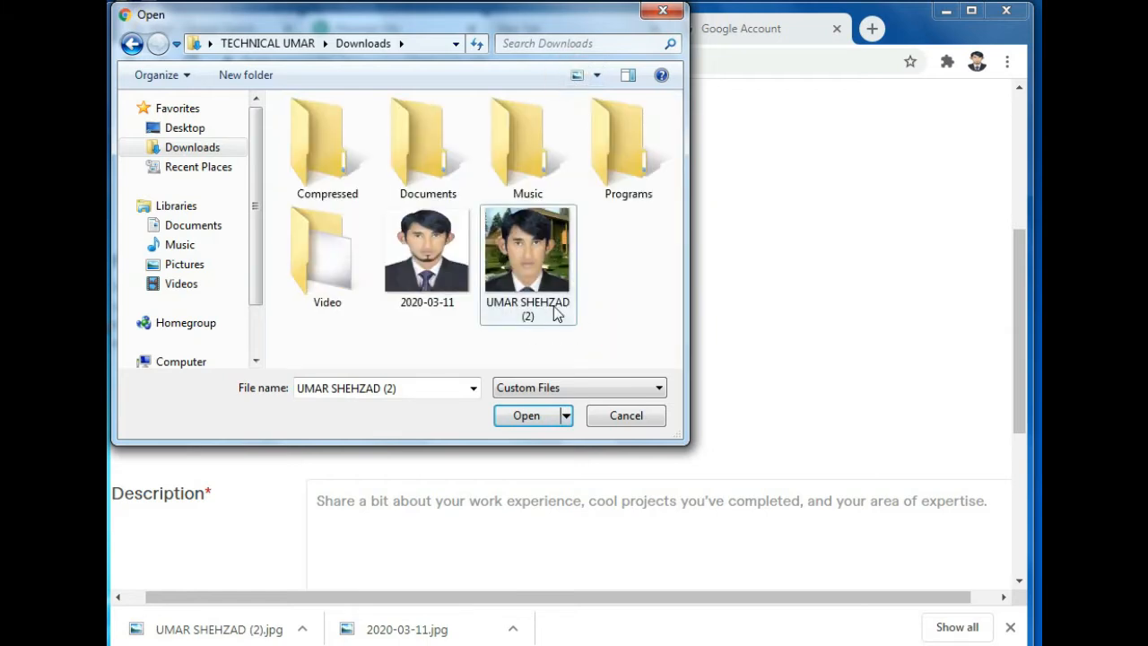
click(531, 262)
click(542, 417)
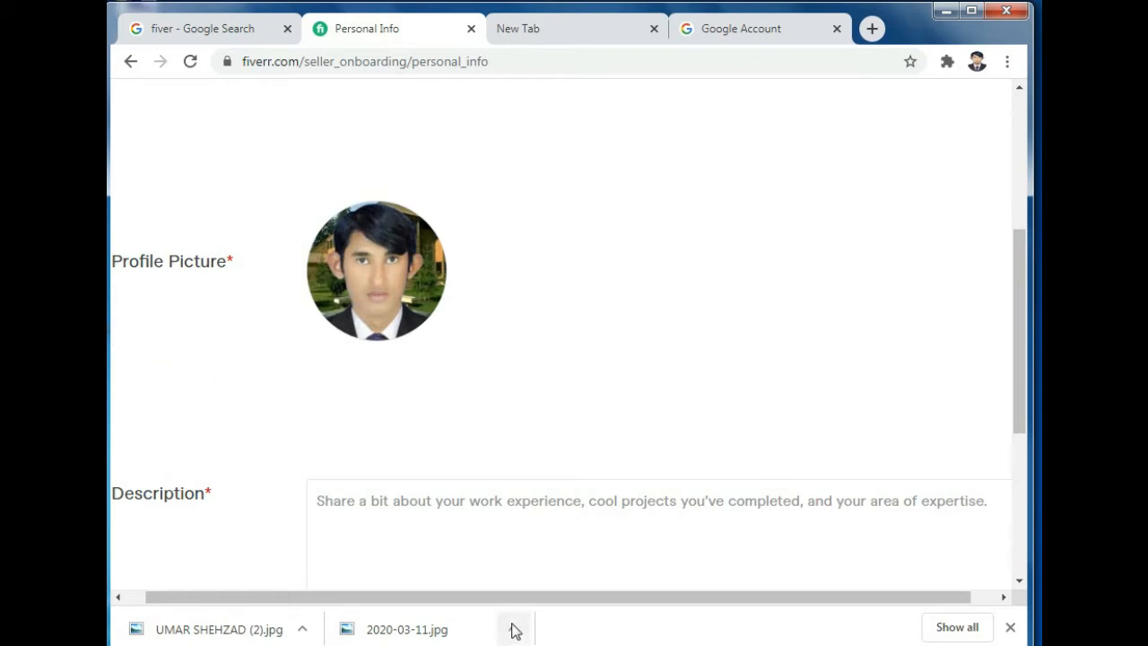
Step: Write a 163-character bio about photography and a YouTube channel in the Description field
drag(508, 601, 454, 584)
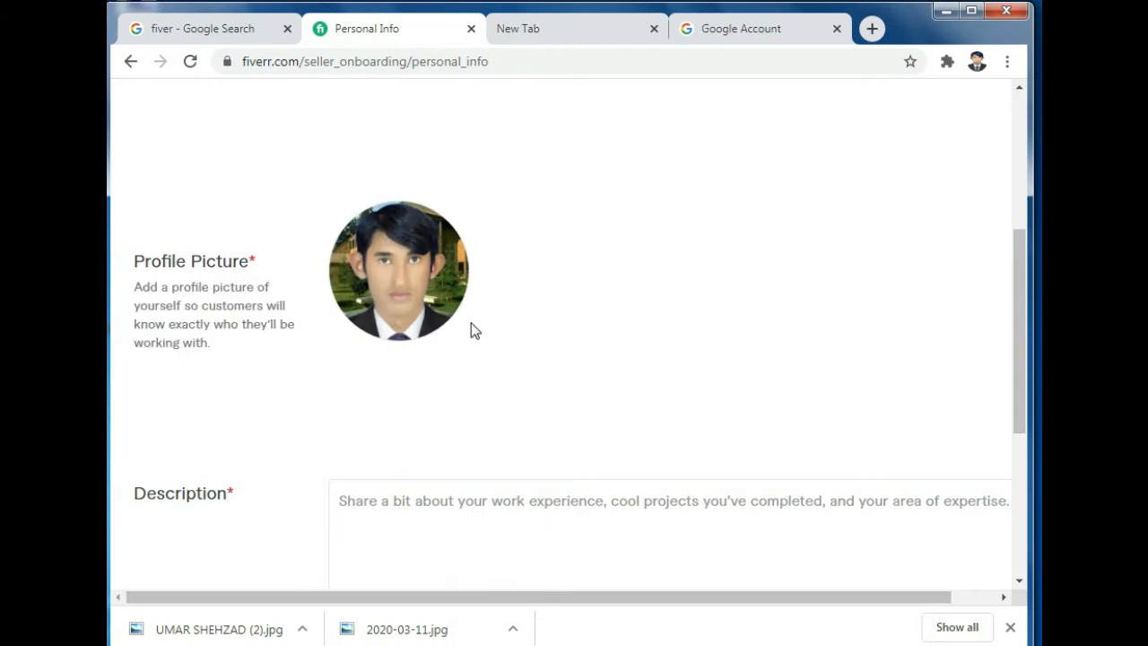
scroll(473, 329, down, 2)
click(405, 324)
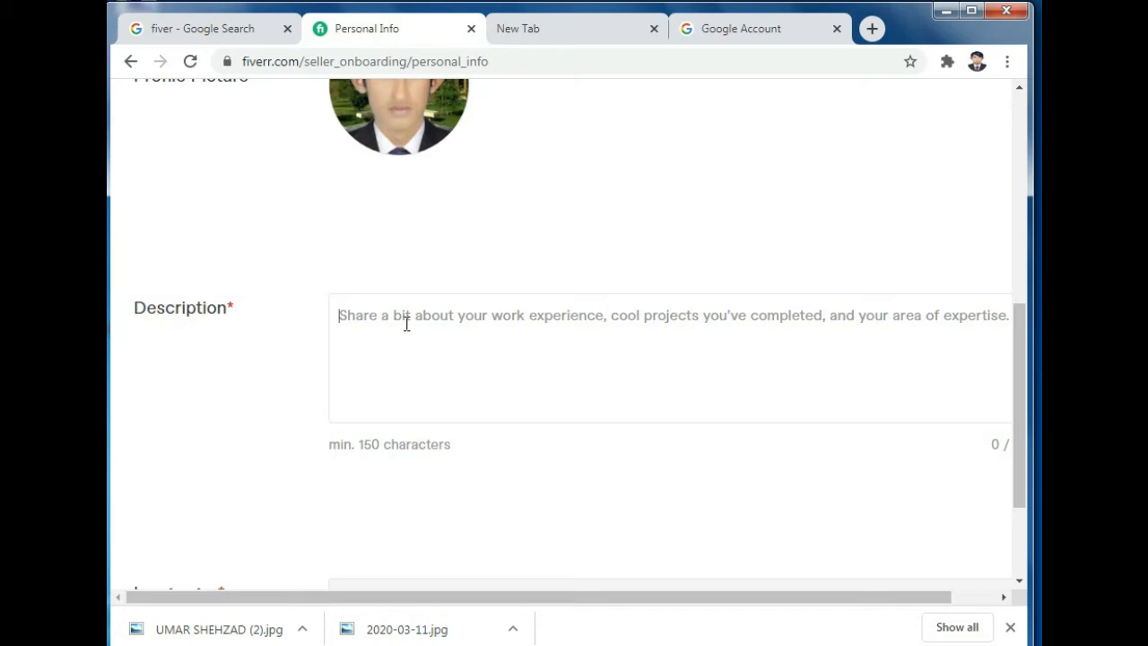
text(I)
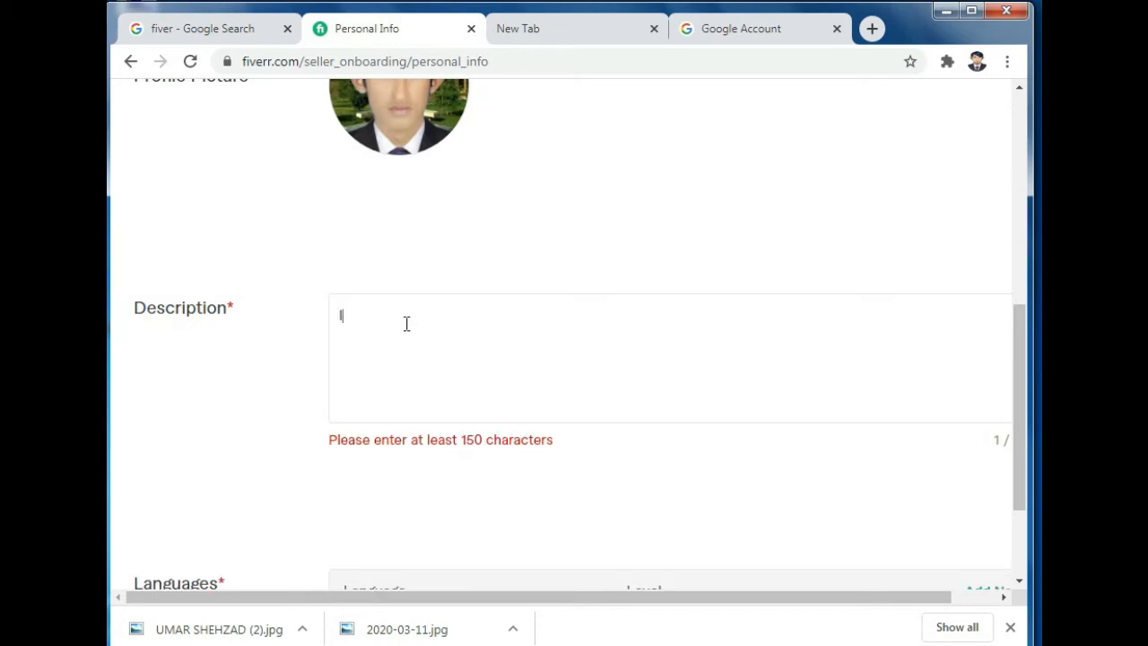
text( AM)
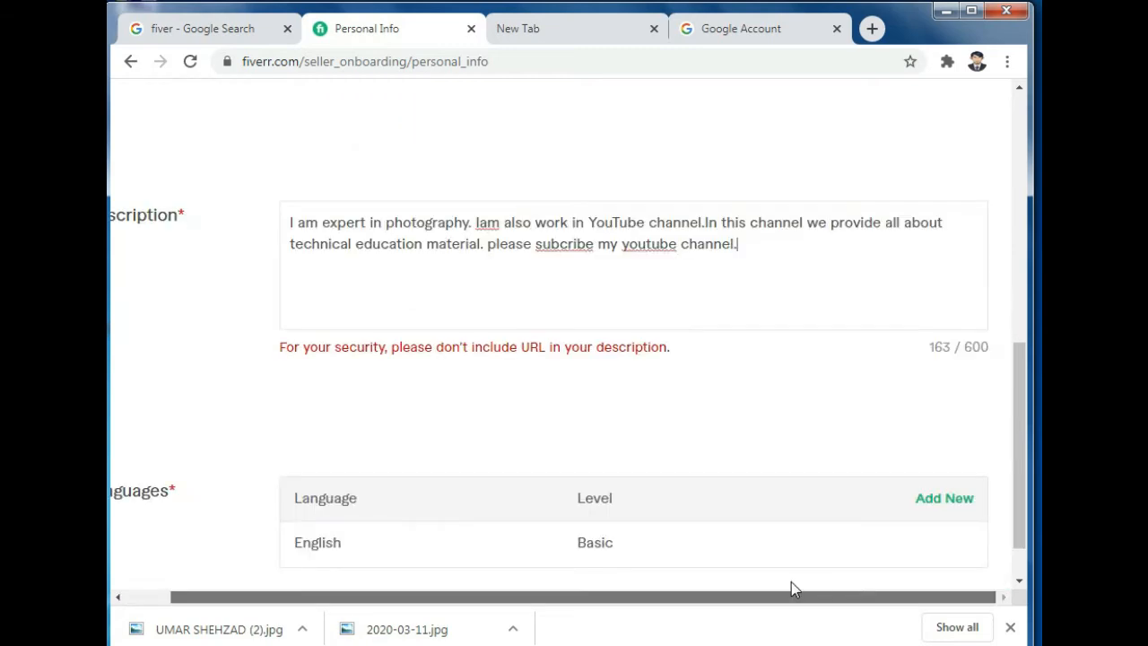
drag(789, 592, 594, 594)
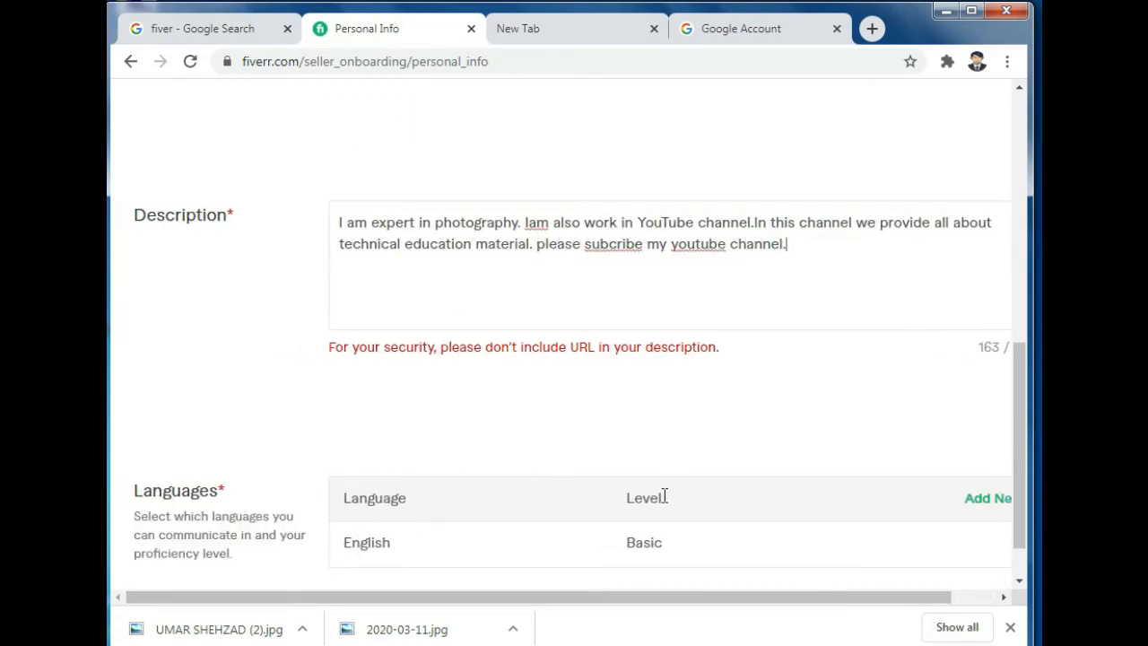
scroll(780, 454, down, 1)
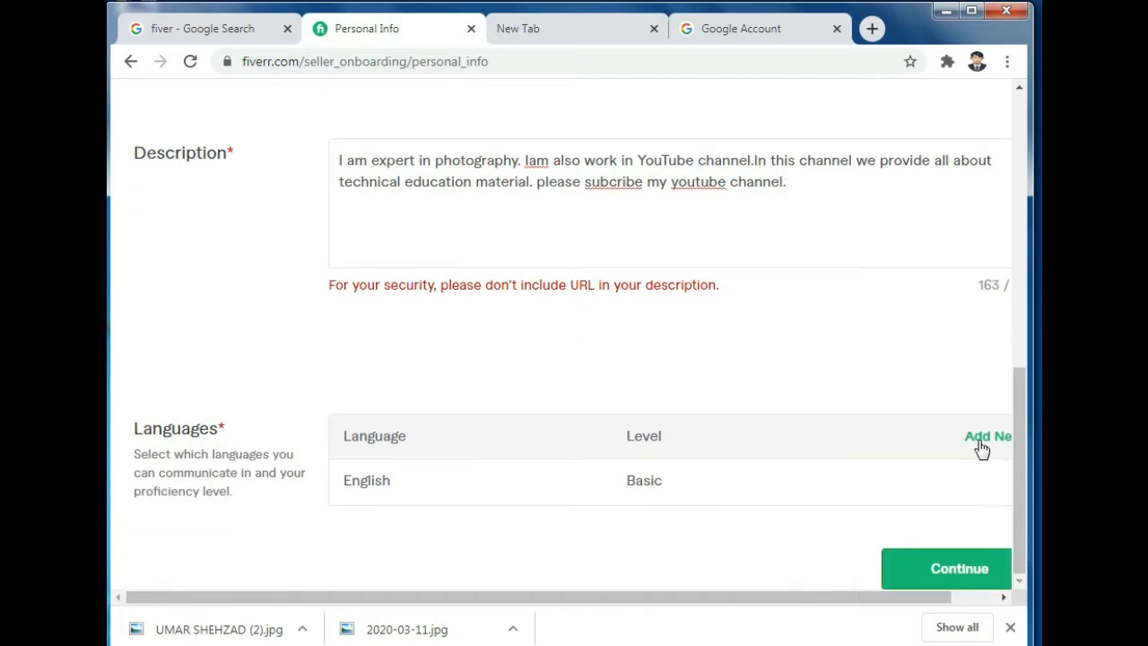
Step: Add Urdu as a new language and open its proficiency level choices
click(979, 439)
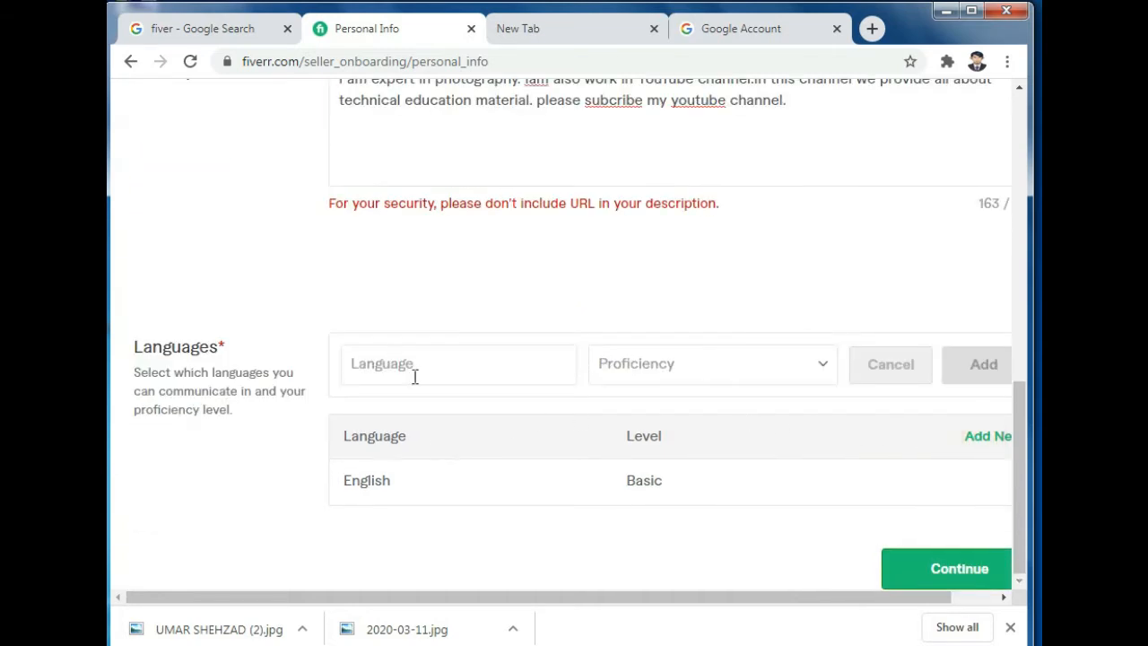
click(509, 367)
text(Ur)
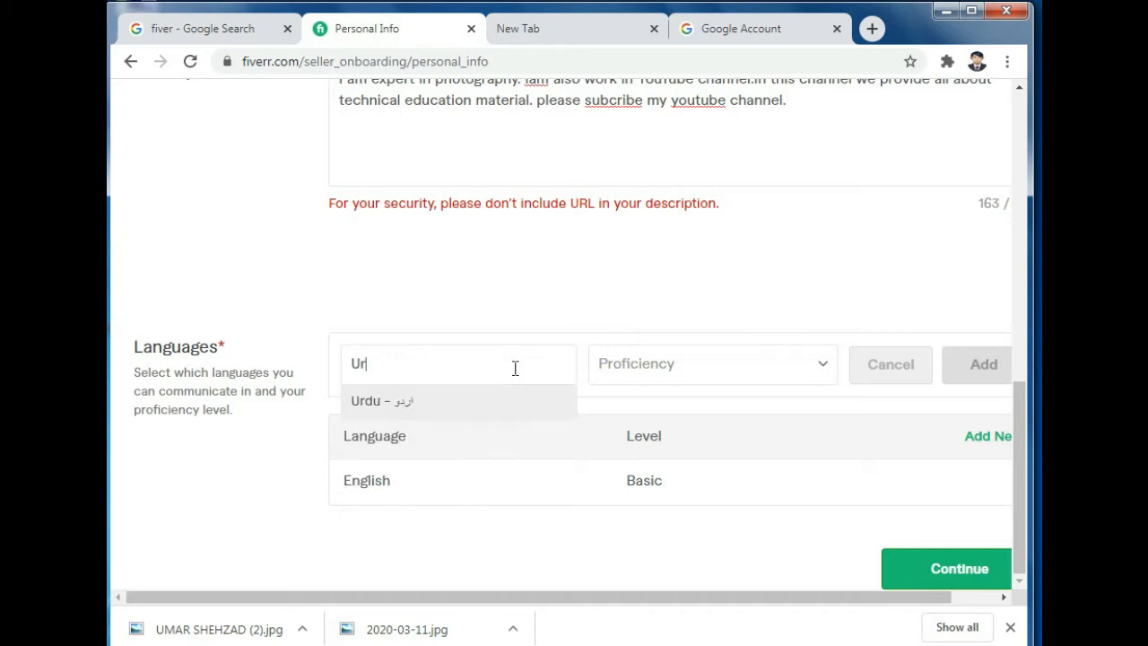
click(472, 402)
click(637, 368)
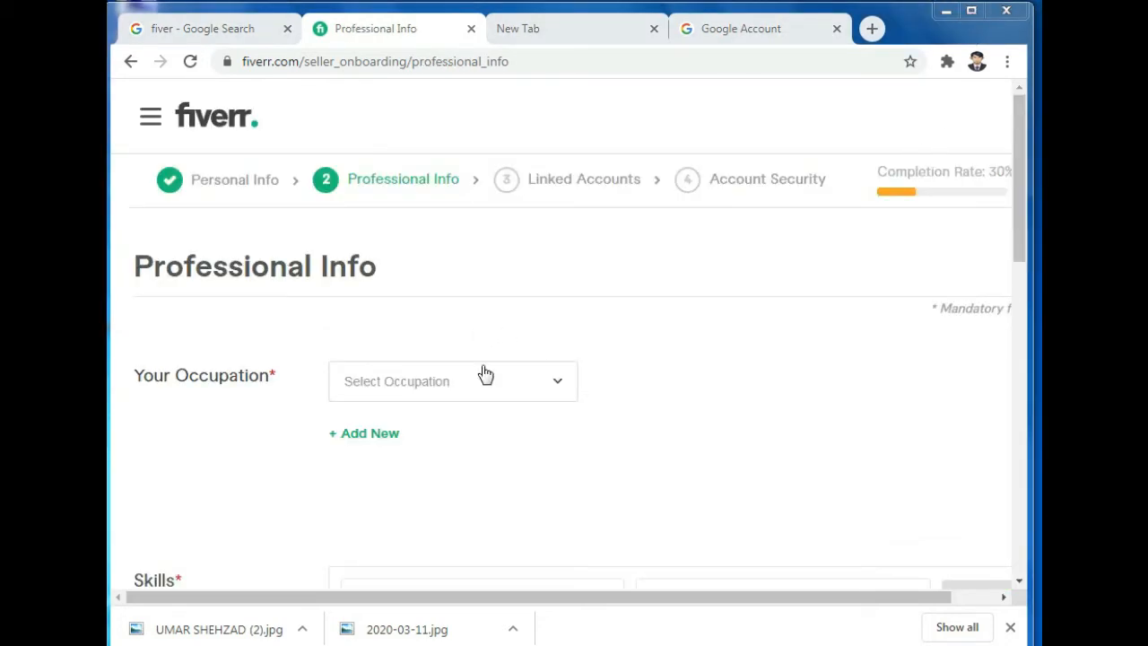
Step: Choose Graphics & Design as the occupation and scroll to its skill checklist
click(557, 391)
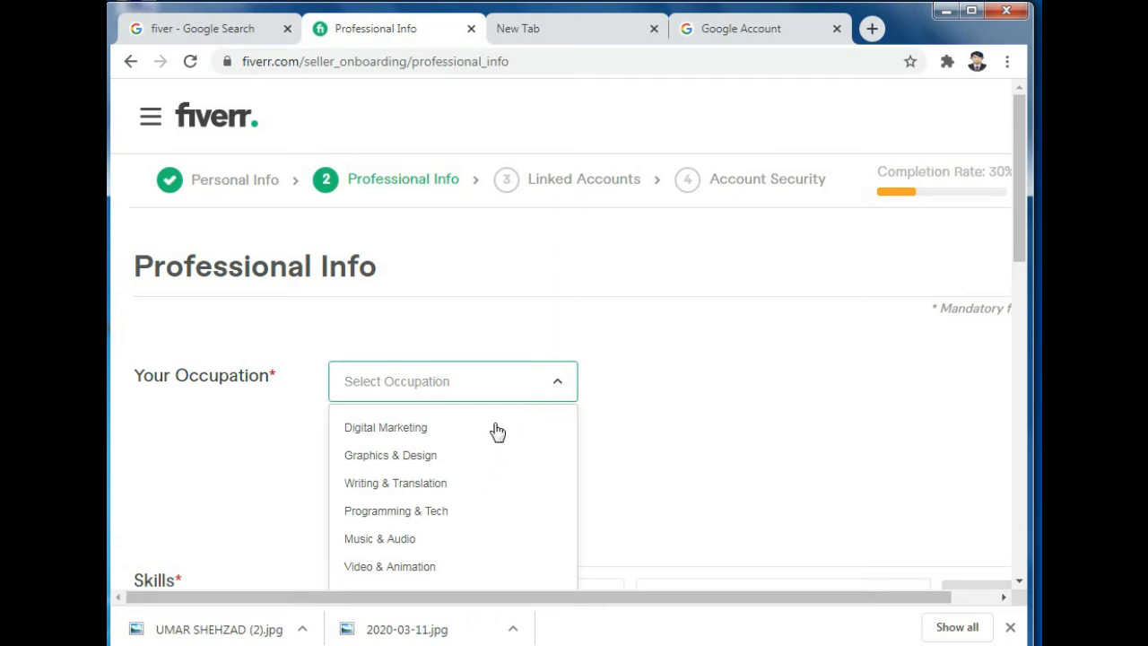
click(440, 460)
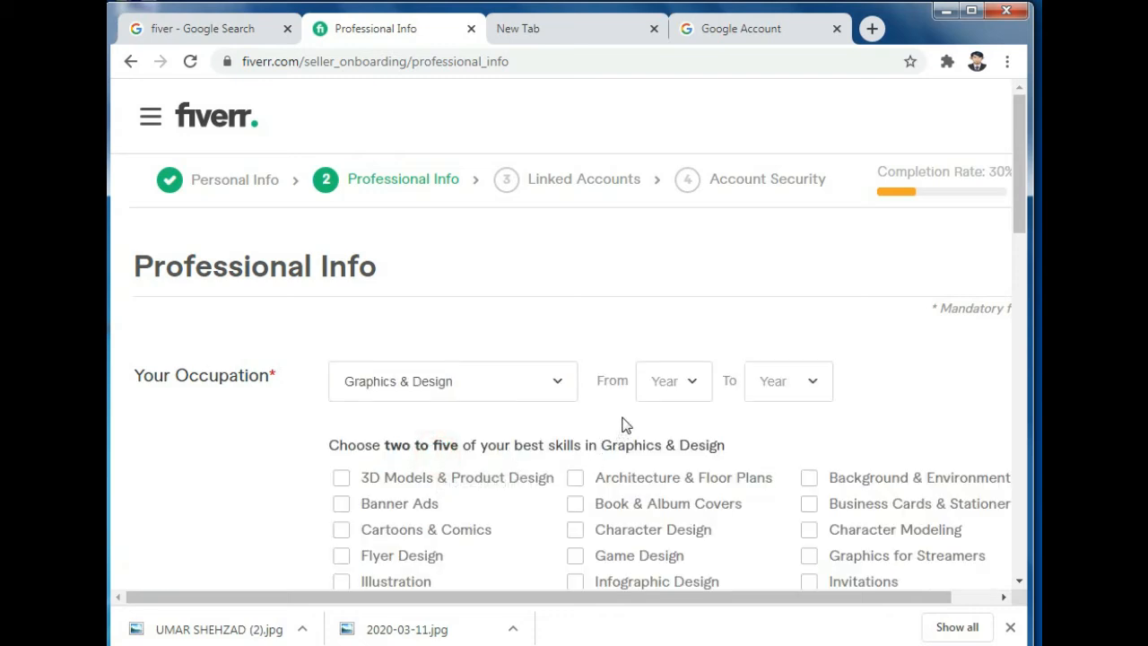
scroll(625, 424, down, 3)
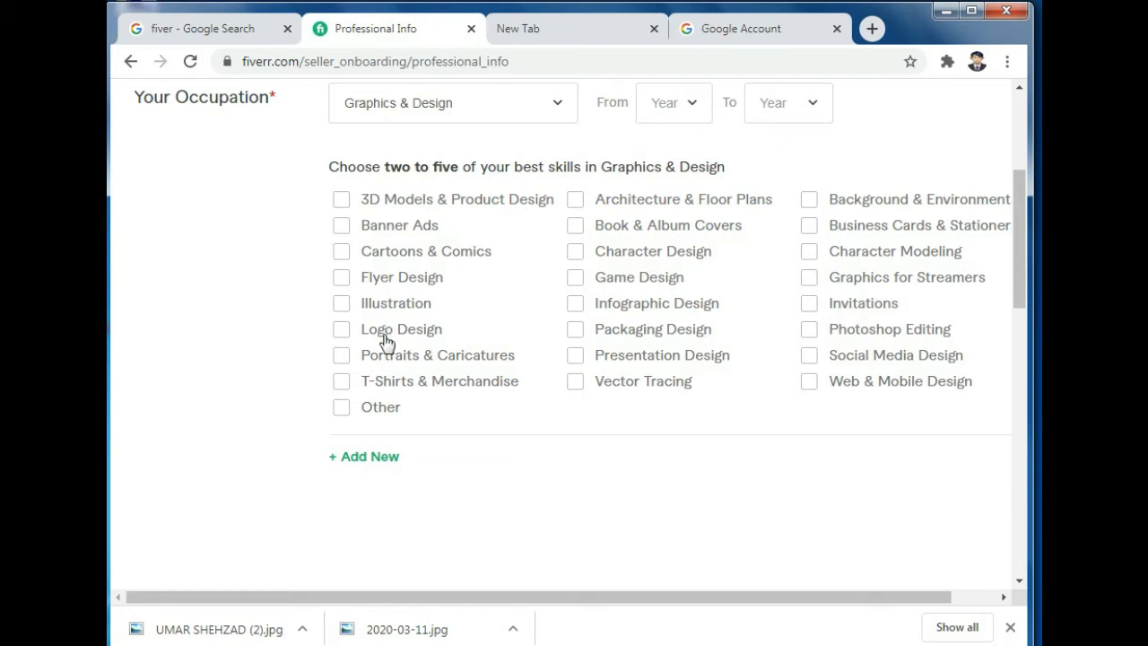
Step: Tick Logo Design, Photoshop Editing, Book & Album Covers, Social Media Design and Infographic Design
click(342, 329)
click(818, 331)
click(574, 228)
scroll(275, 182, up, 2)
scroll(415, 357, down, 1)
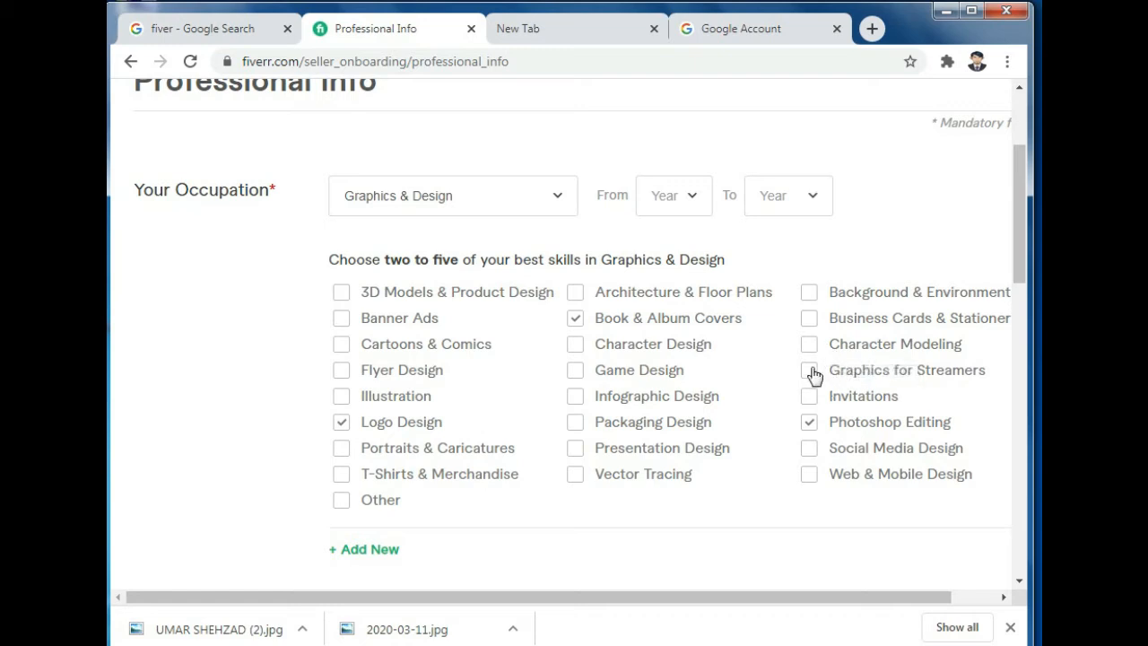
click(809, 449)
click(574, 403)
scroll(561, 450, down, 1)
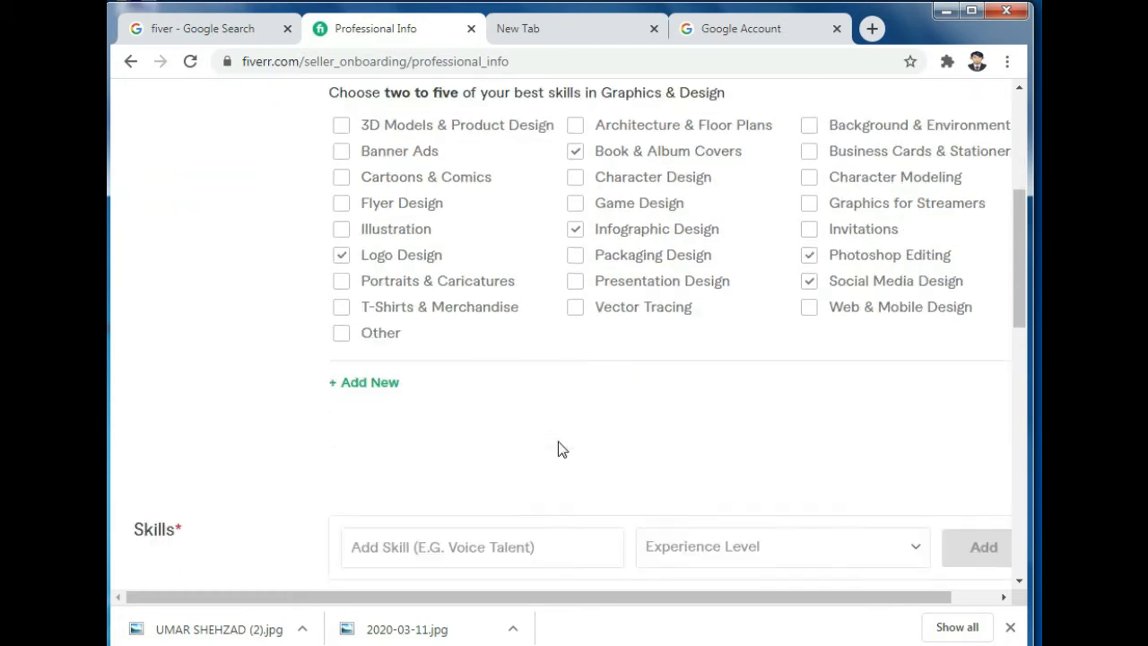
scroll(448, 412, down, 1)
scroll(745, 470, down, 2)
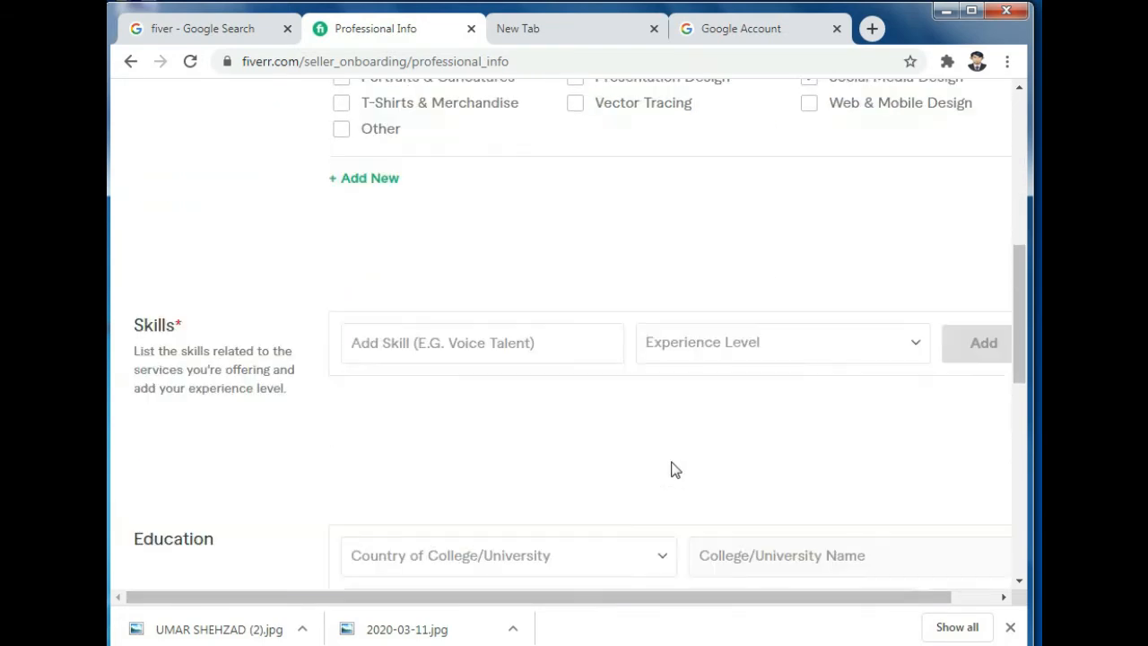
click(375, 179)
click(508, 202)
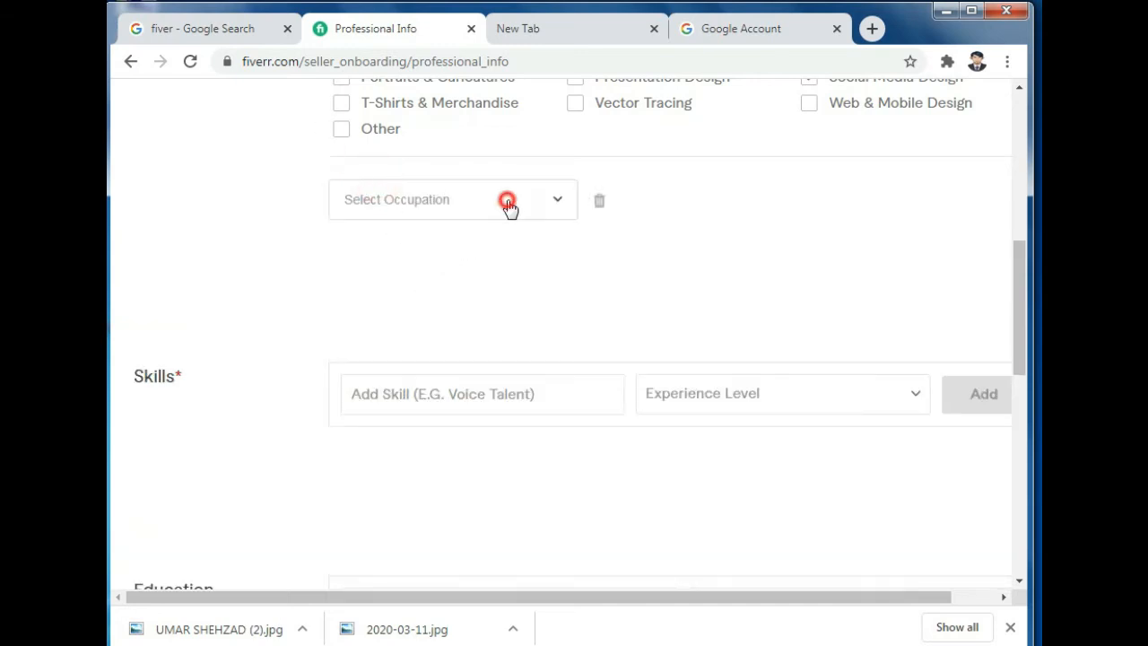
click(640, 261)
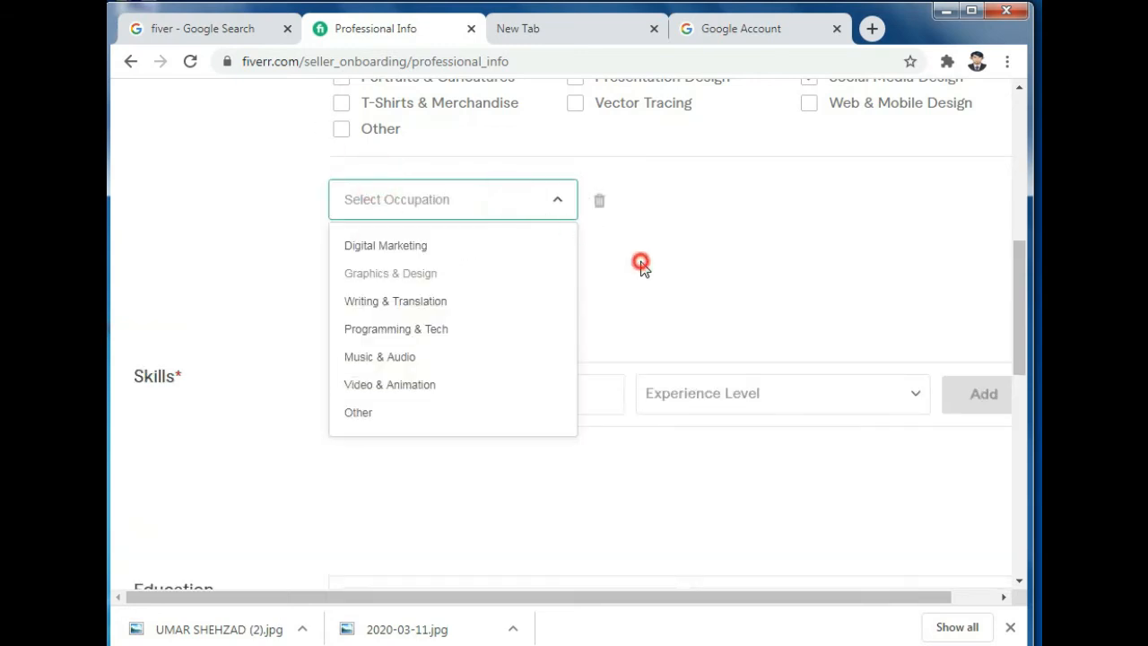
click(600, 204)
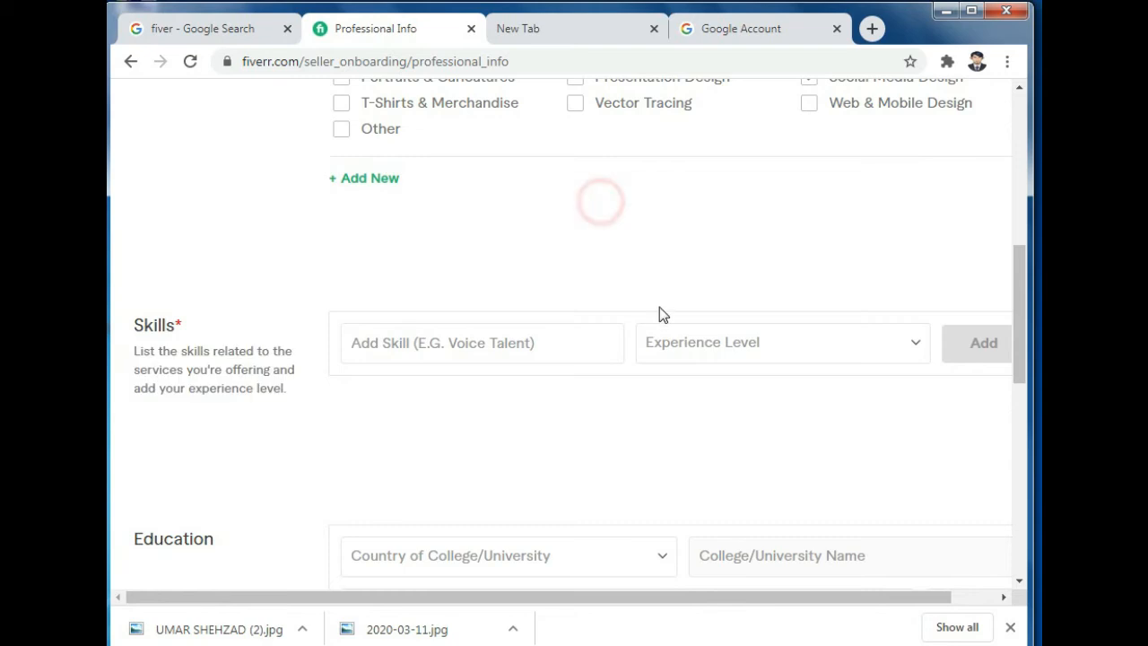
click(478, 341)
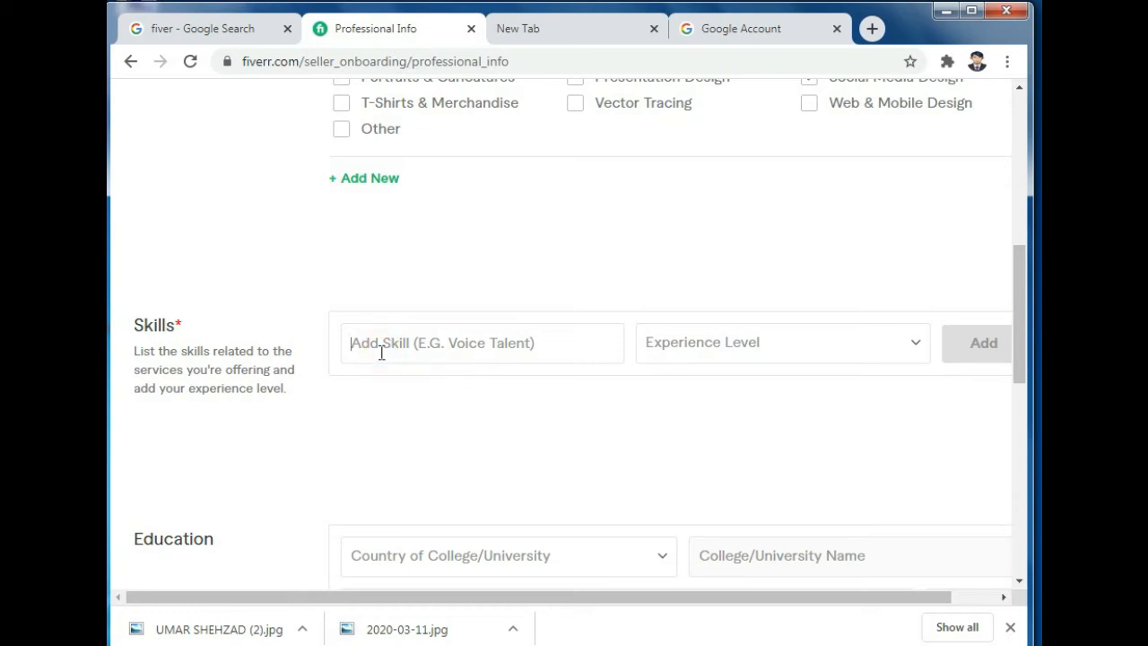
Step: Add Onpage Seo to Skills at Expert level
text(Onpa)
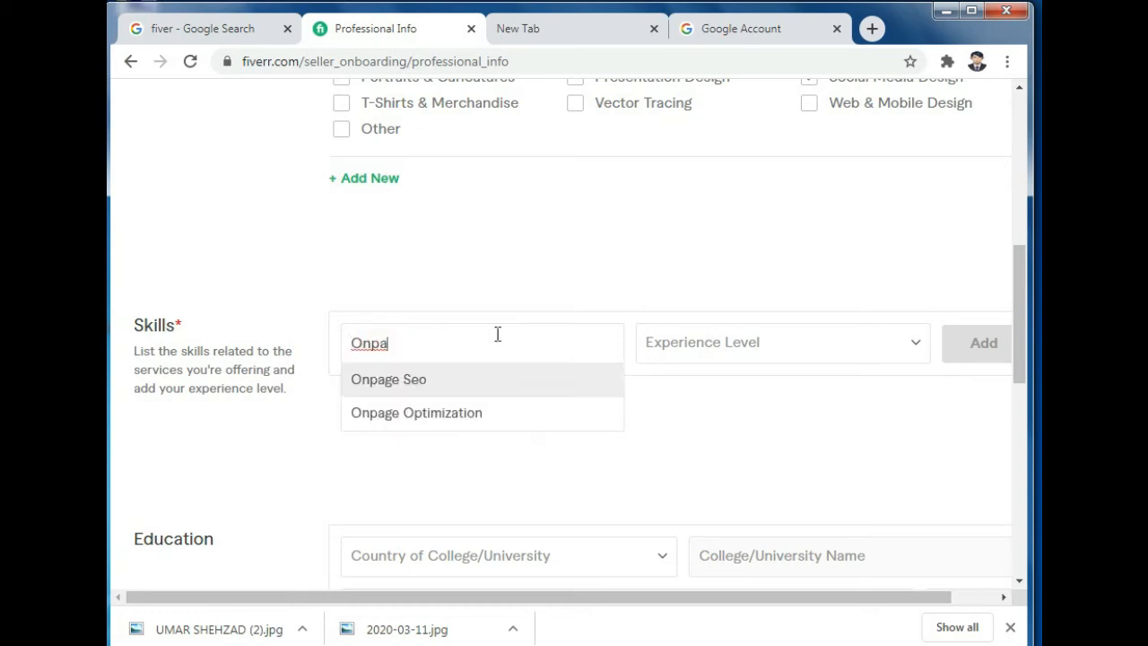
click(426, 392)
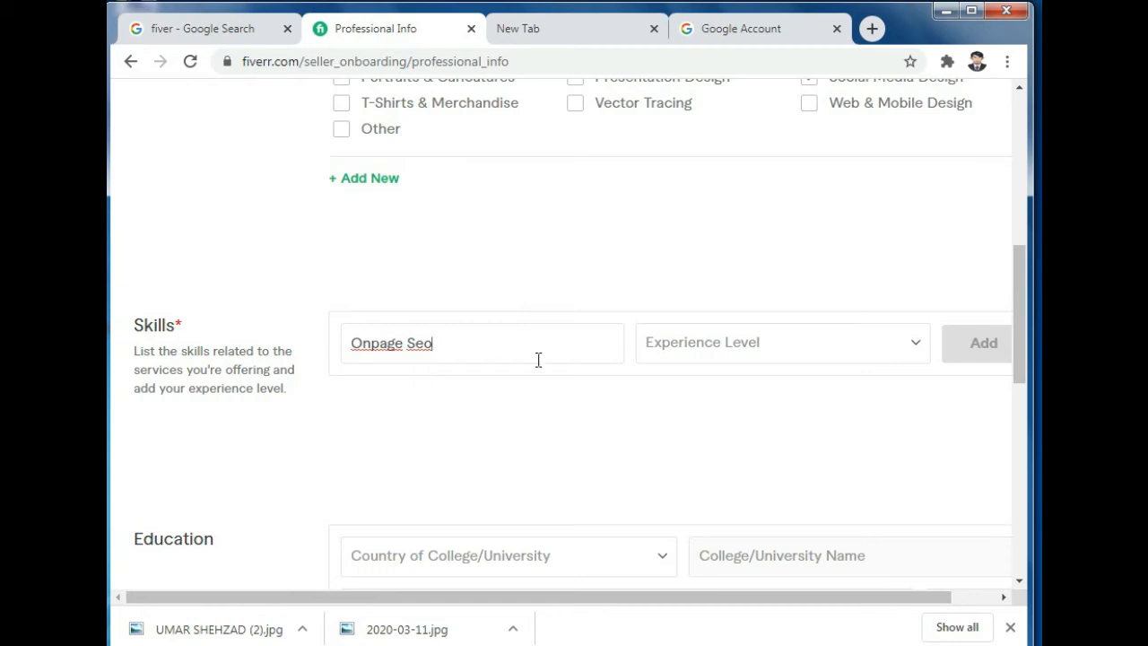
click(694, 345)
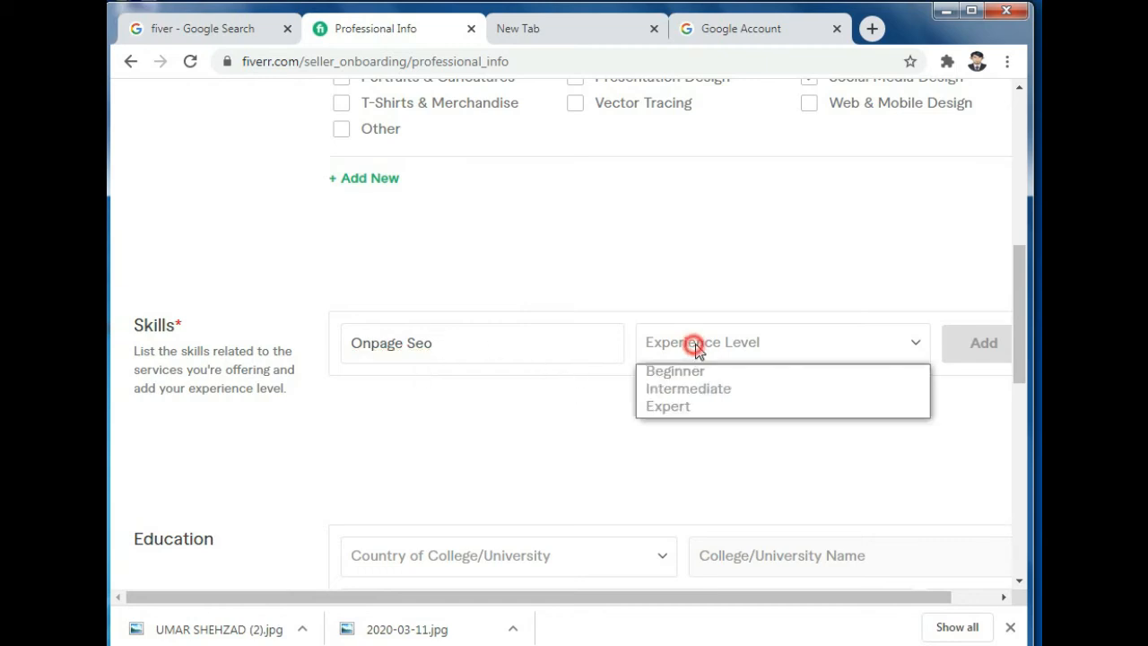
click(696, 390)
click(687, 343)
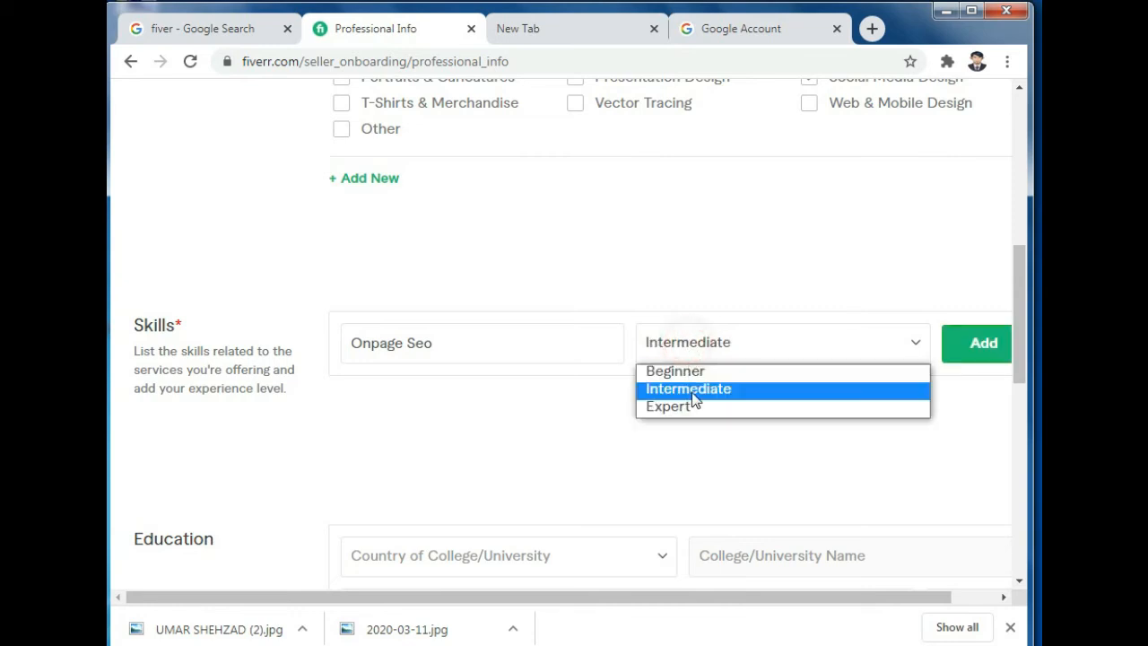
click(687, 408)
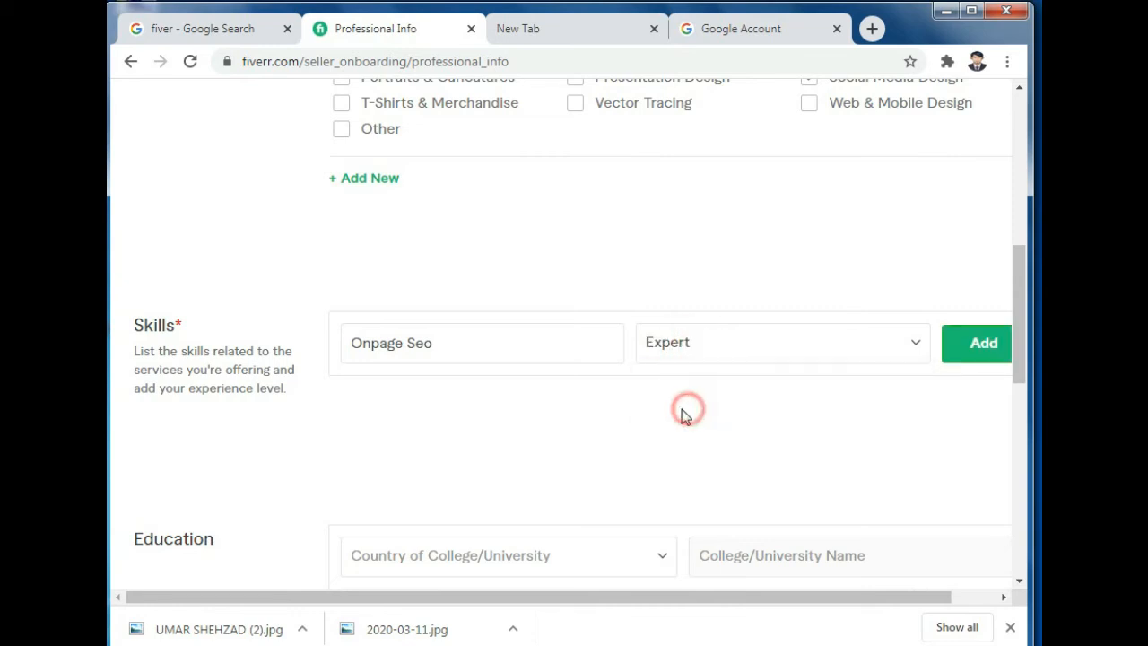
click(998, 348)
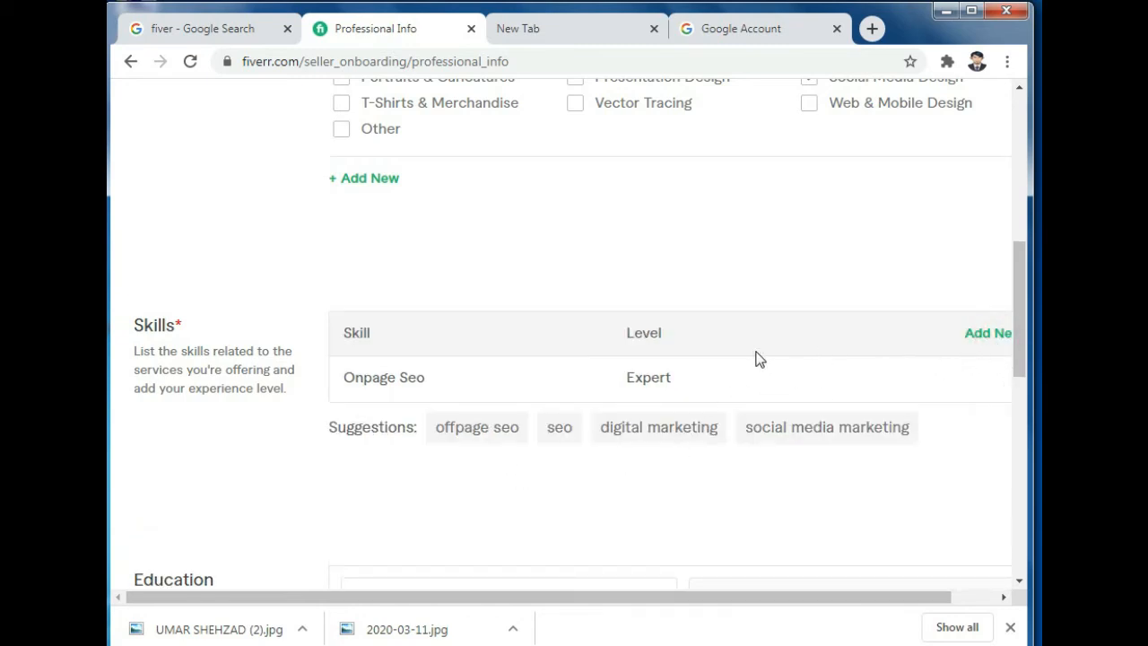
Step: Start a new Education entry with the country set to Pakistan
drag(741, 597, 787, 597)
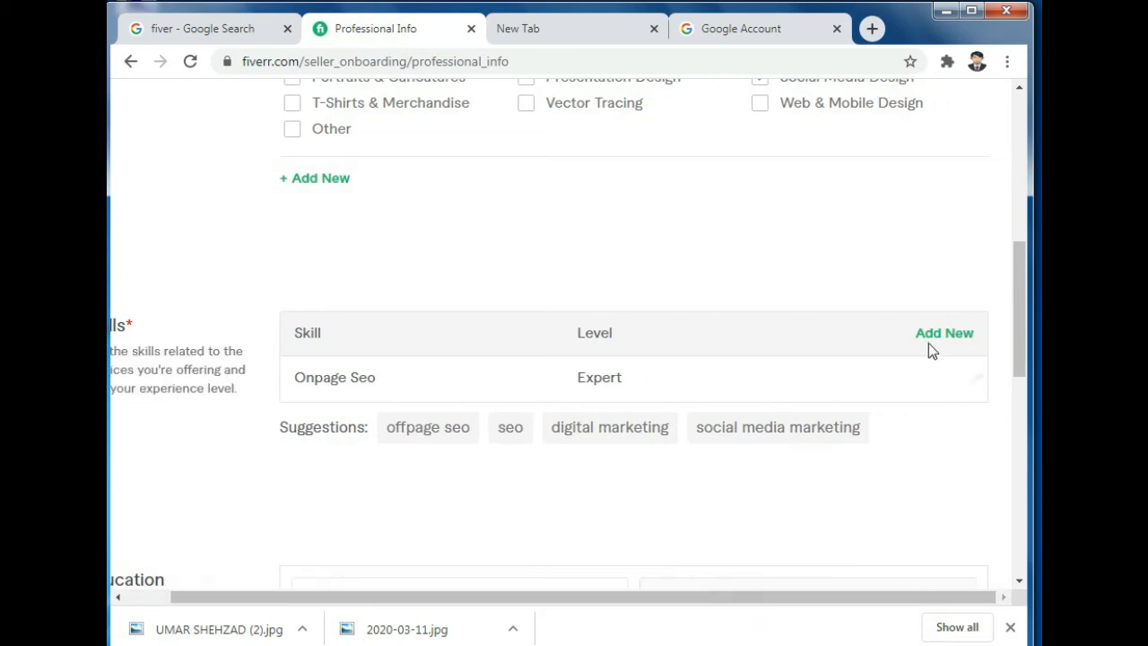
click(957, 328)
click(857, 485)
Step: Search 'Bahaw' and select Islamia University Bahawalpur as the college
scroll(858, 459, down, 3)
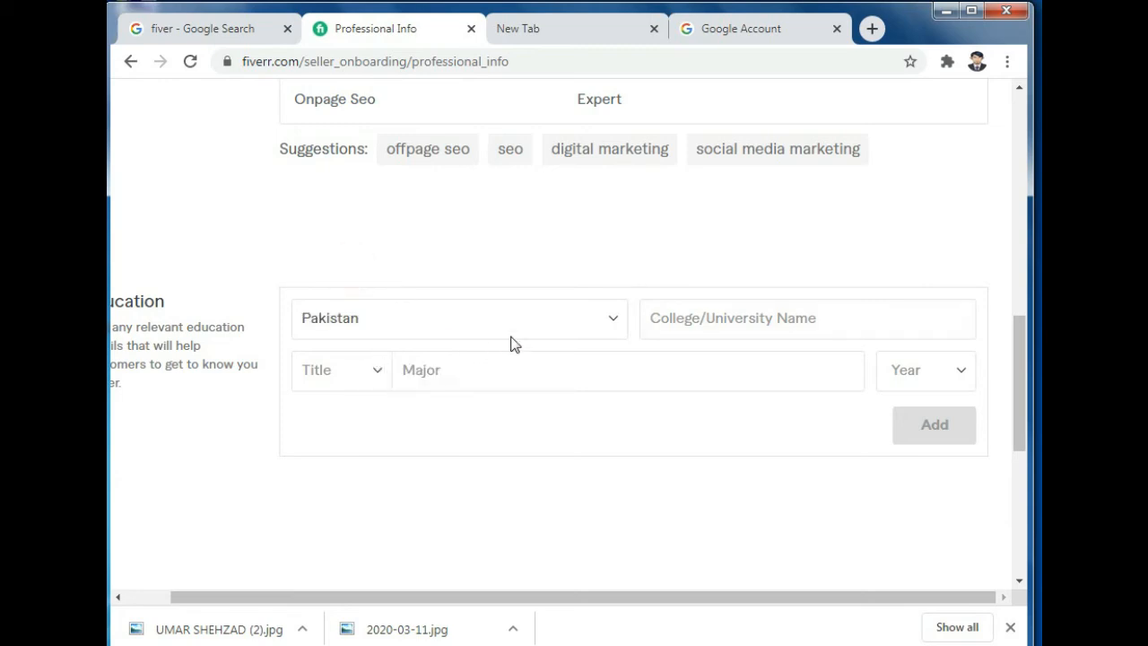
click(743, 325)
text(B)
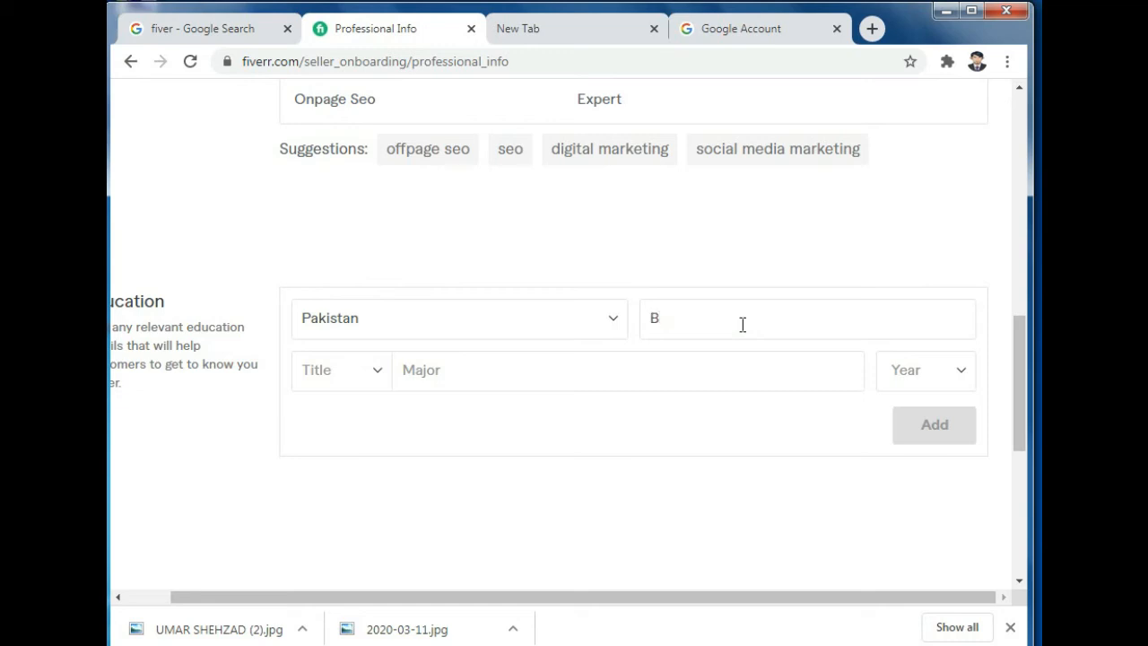
text(aha)
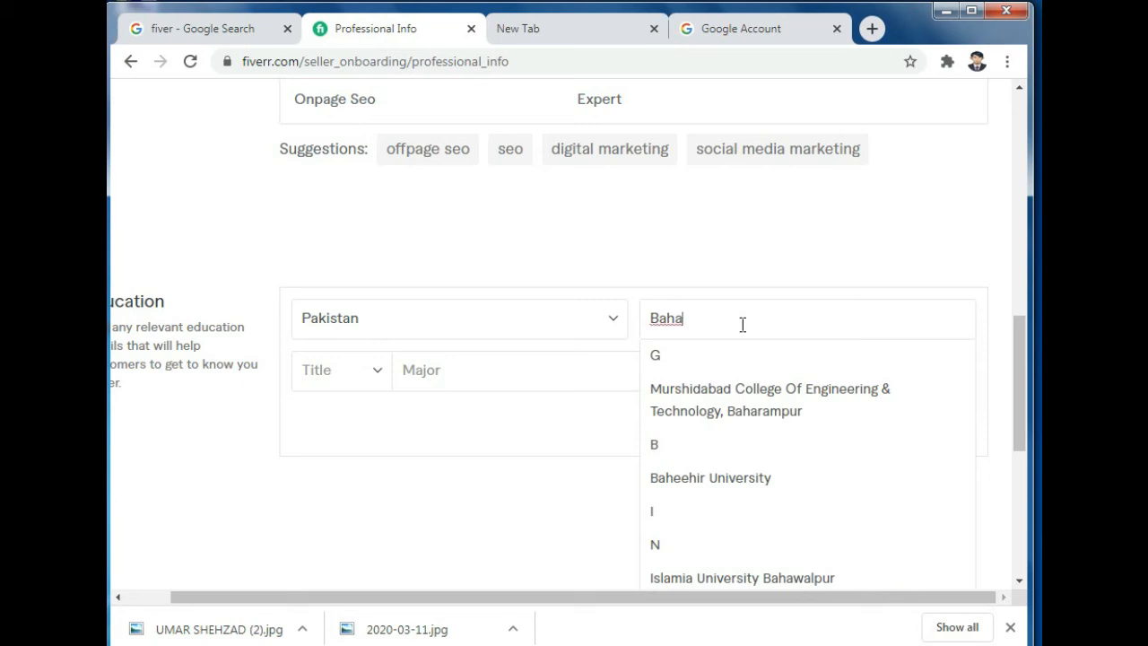
text(wal)
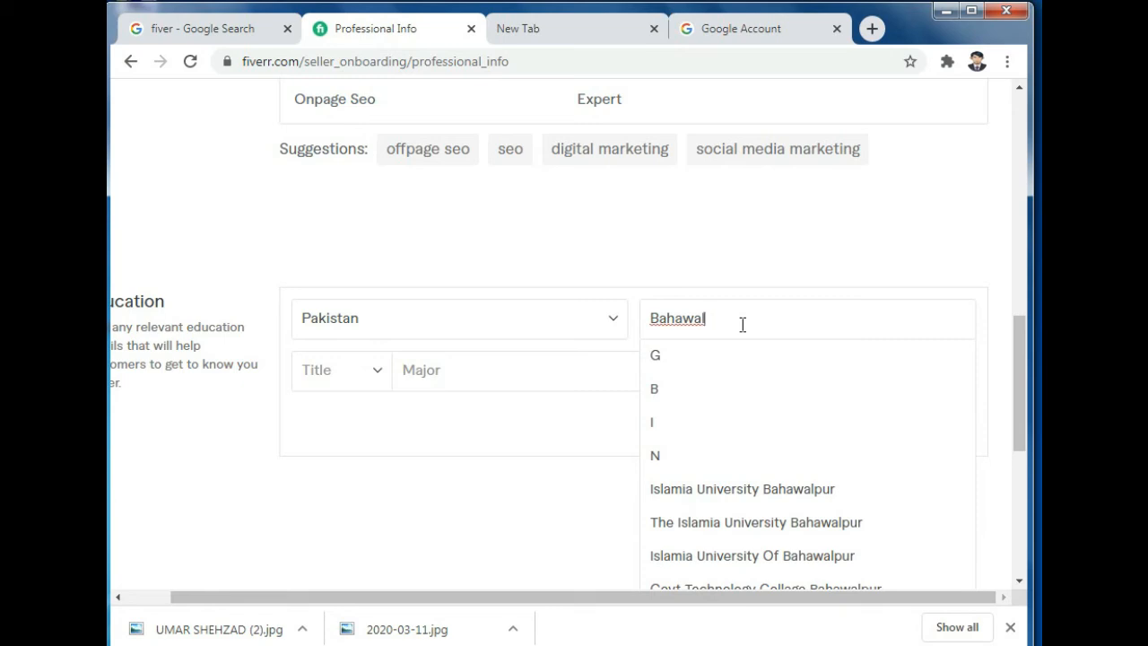
click(815, 494)
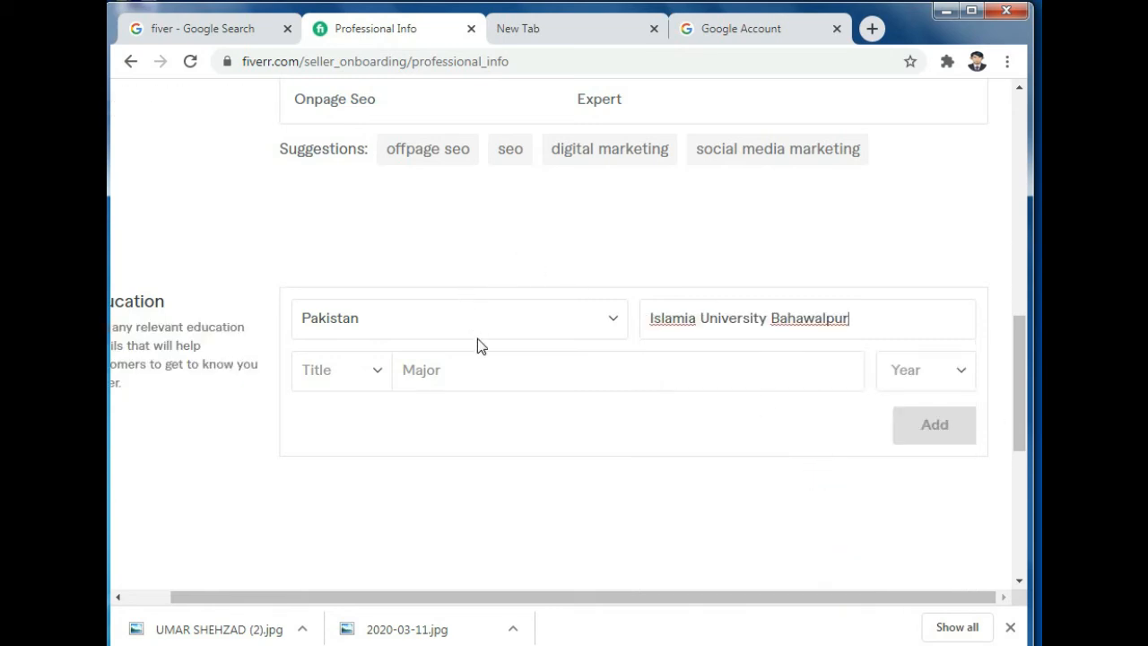
click(366, 370)
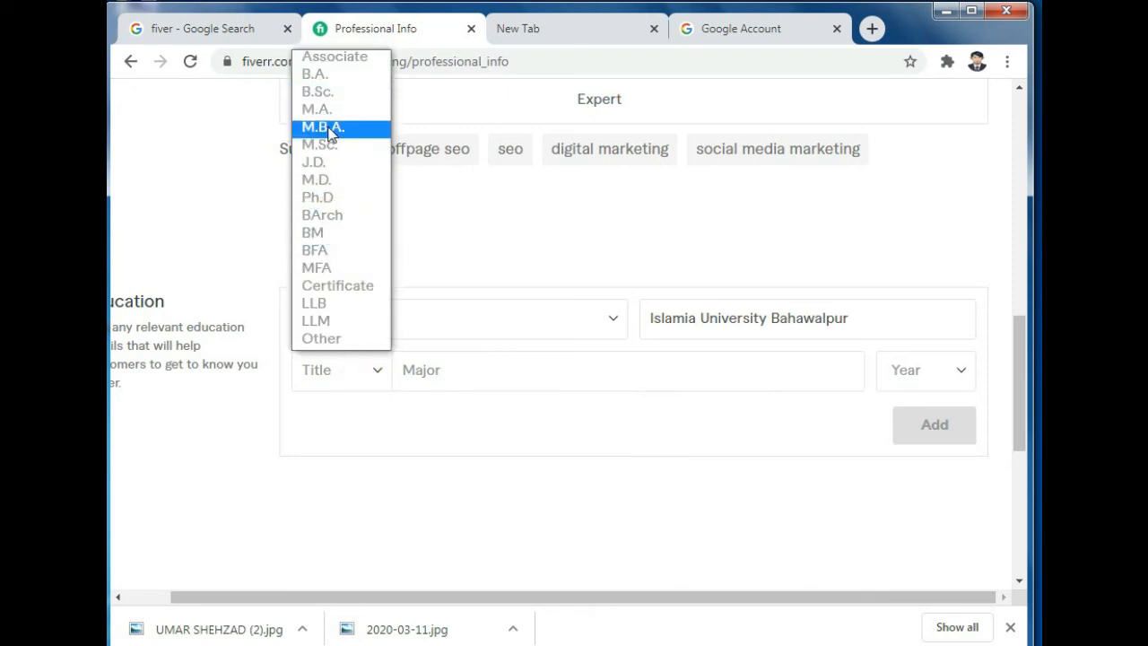
Step: Replace the college with Allama Iqbal Open University (AIOU) by searching 'Aiou'
click(858, 323)
drag(866, 320, 632, 330)
text(Alam)
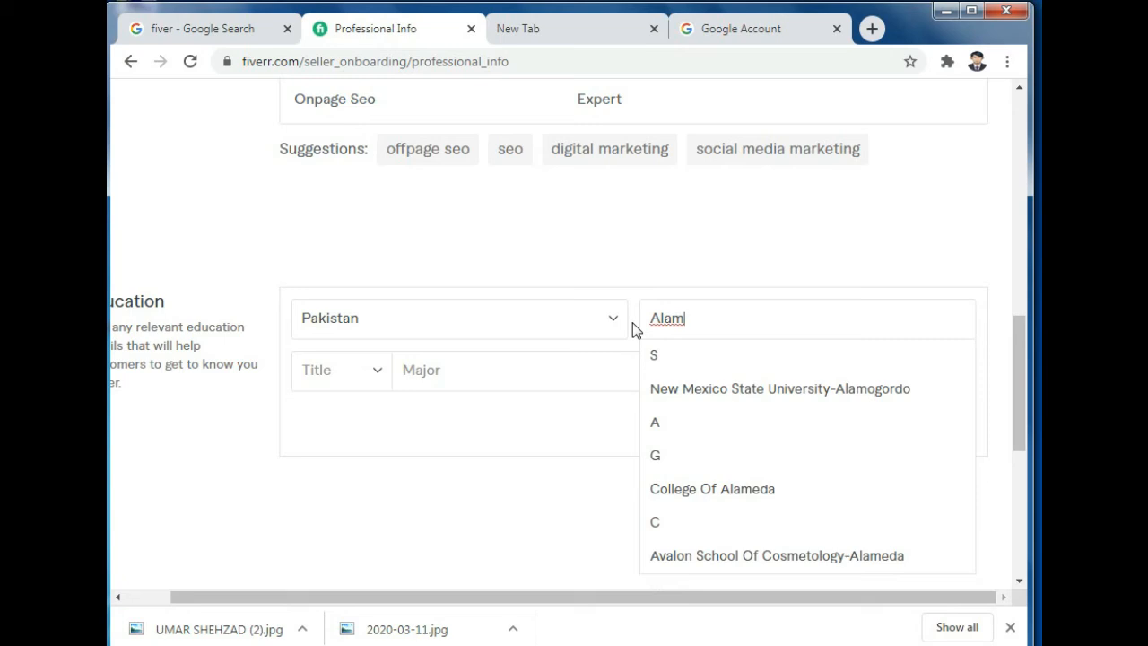
text(a)
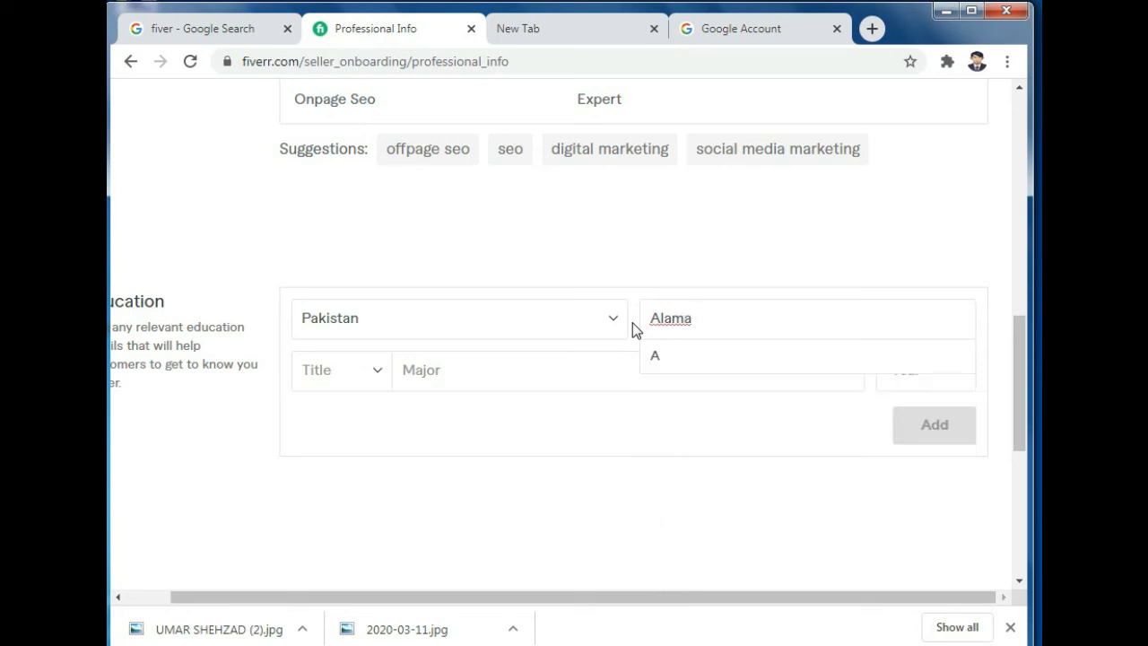
text( Iqba)
text(l)
key(BackSpace)
key(BackSpace)
key(BackSpace)
key(BackSpace)
key(BackSpace)
key(BackSpace)
key(BackSpace)
key(BackSpace)
key(BackSpace)
key(BackSpace)
key(BackSpace)
text(Ai)
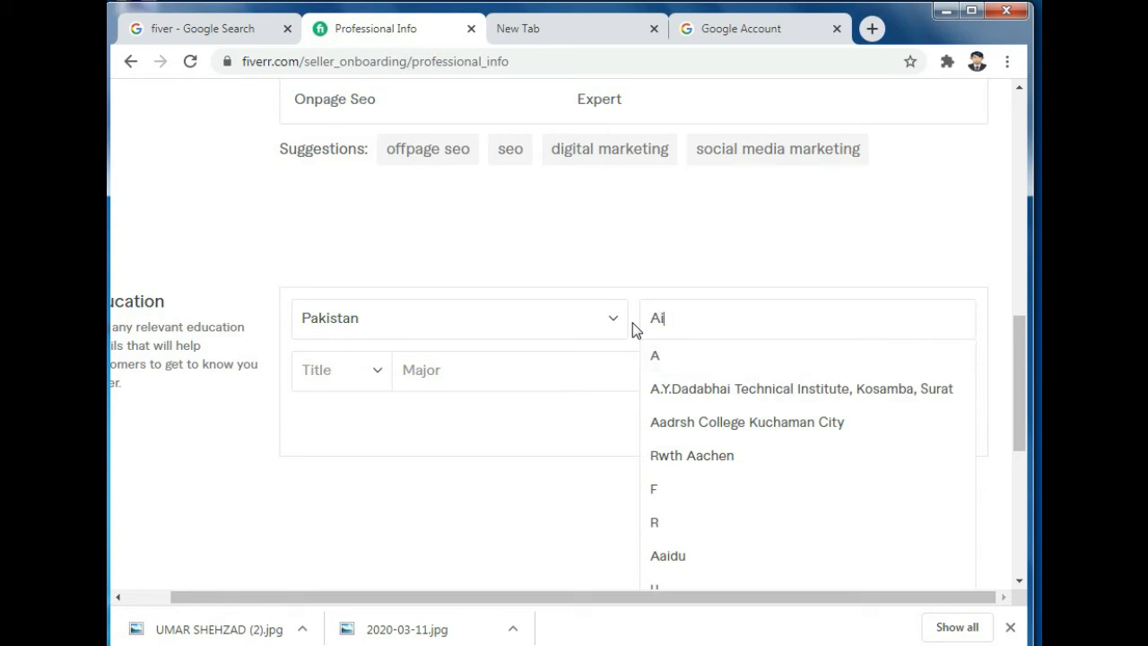
text(ou)
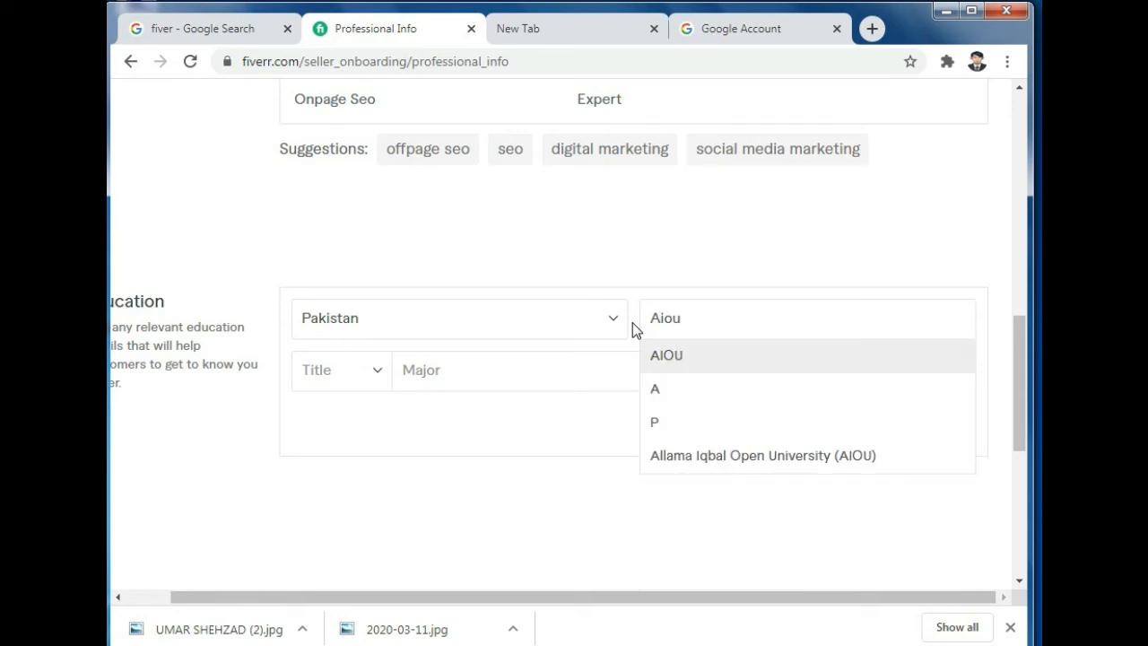
click(707, 462)
Step: Set the degree title to B.A. and the major to Compter Science
click(351, 368)
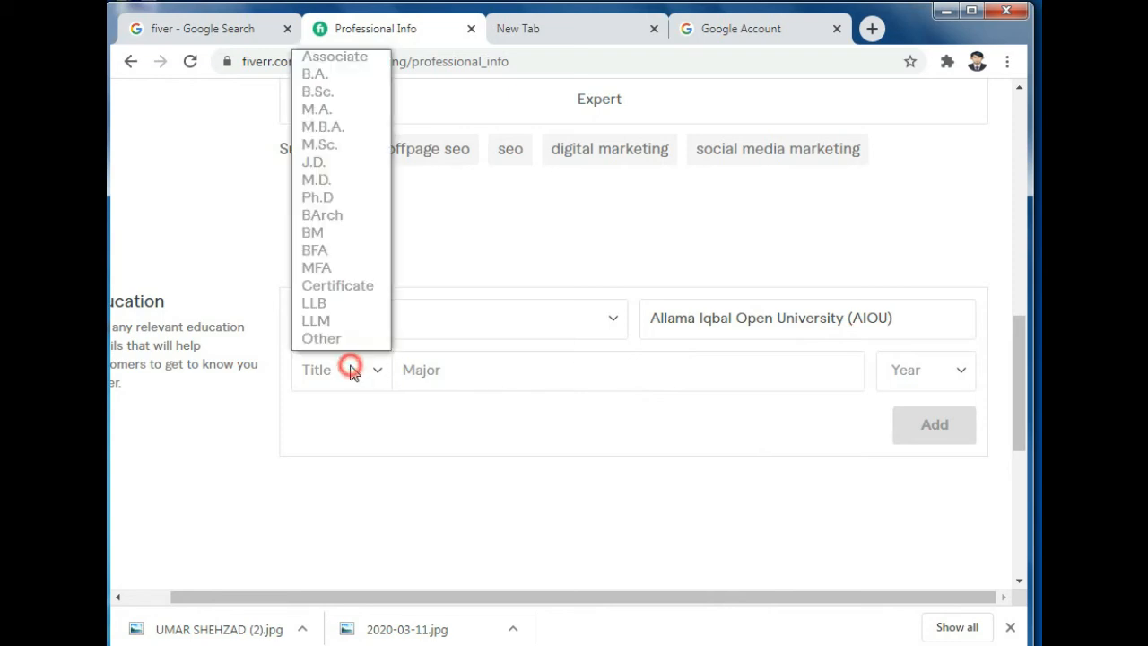
click(323, 75)
click(566, 378)
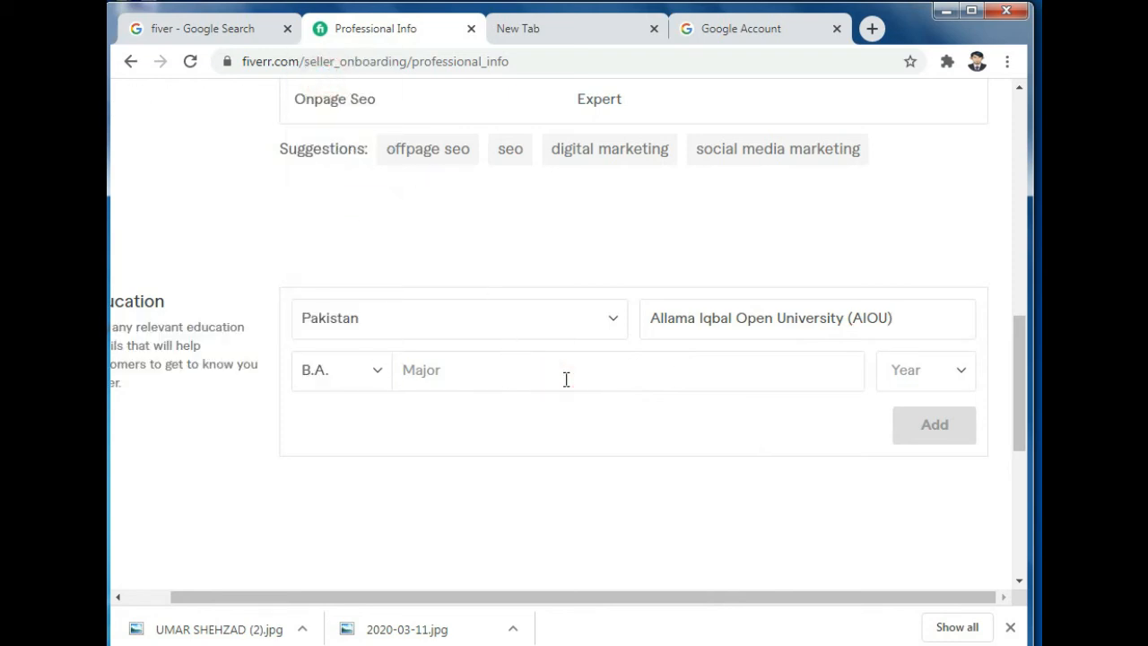
text(Com)
text(purer)
key(BackSpace)
key(BackSpace)
key(BackSpace)
key(BackSpace)
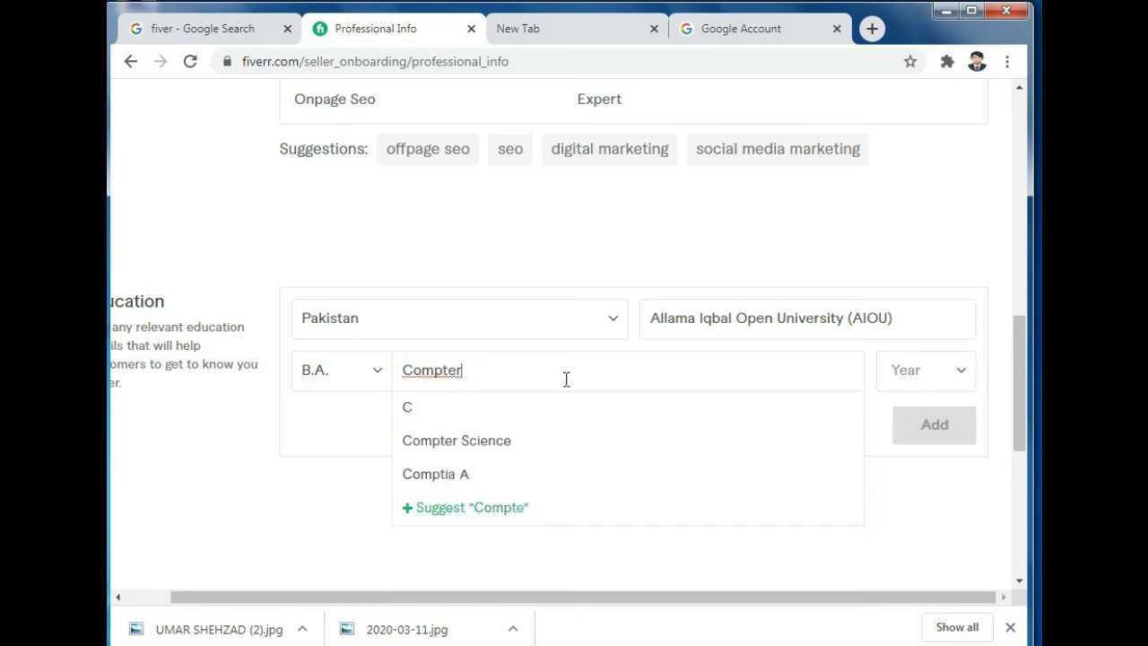
click(513, 440)
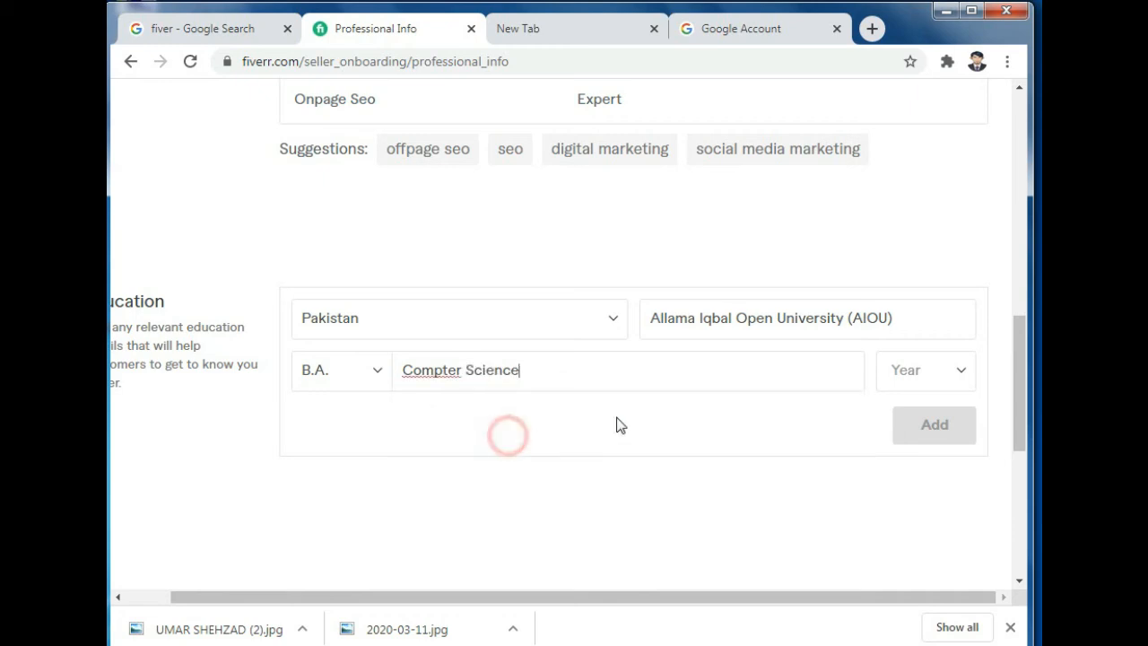
click(949, 368)
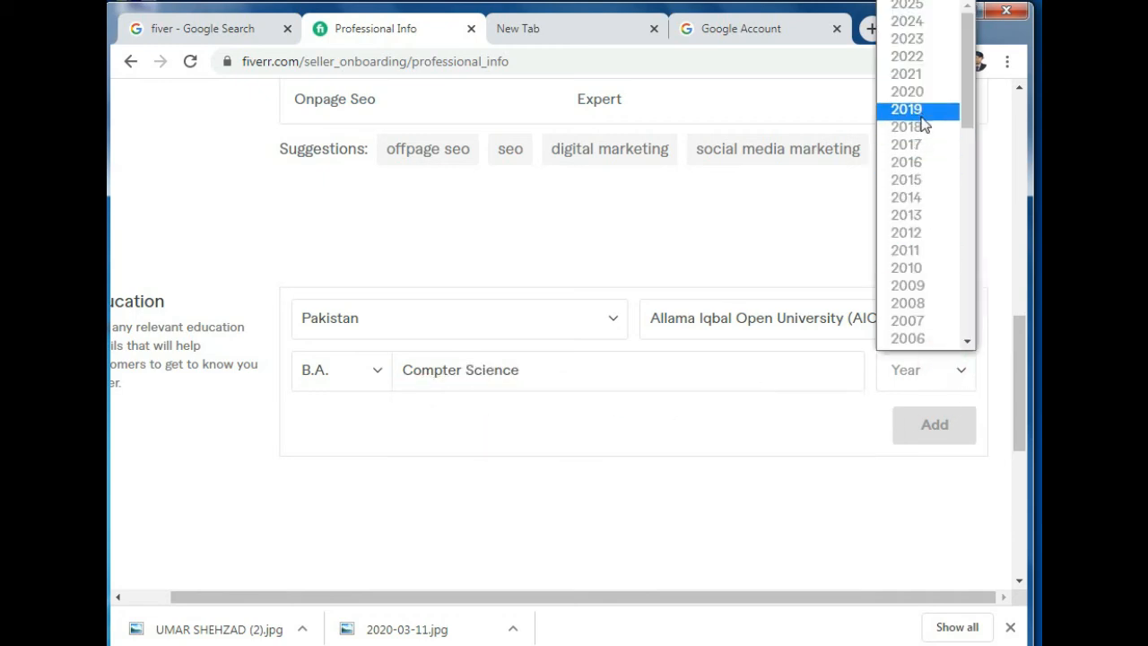
Step: Choose 2015 as the graduation year and move to the Certificate Or Award field
click(912, 182)
scroll(682, 489, down, 4)
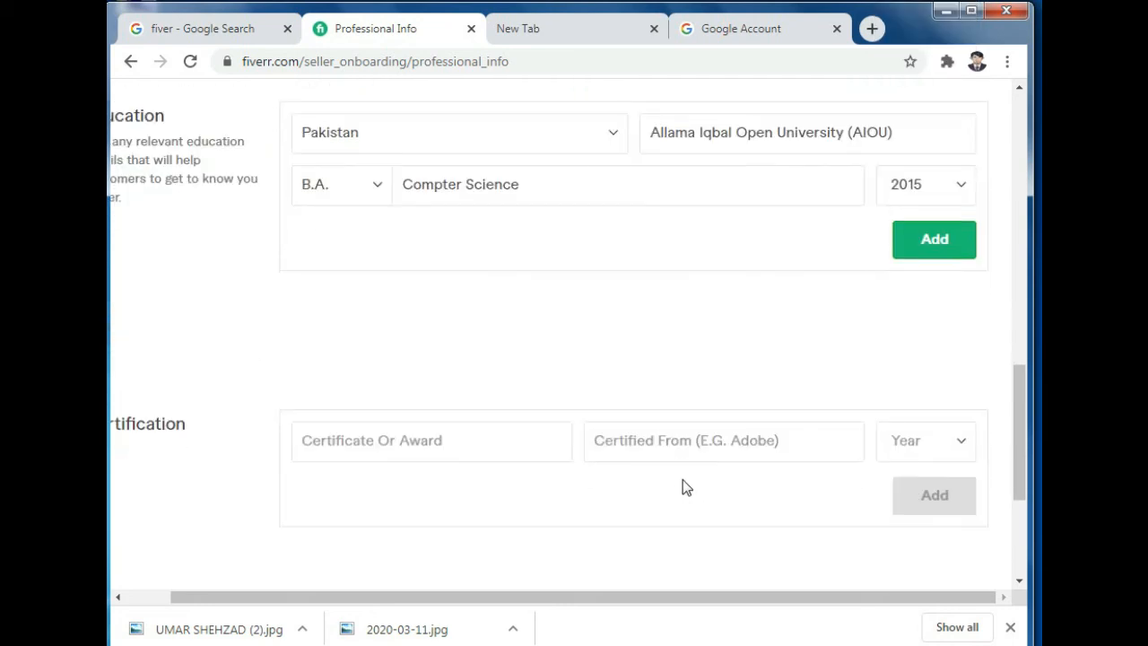
click(442, 258)
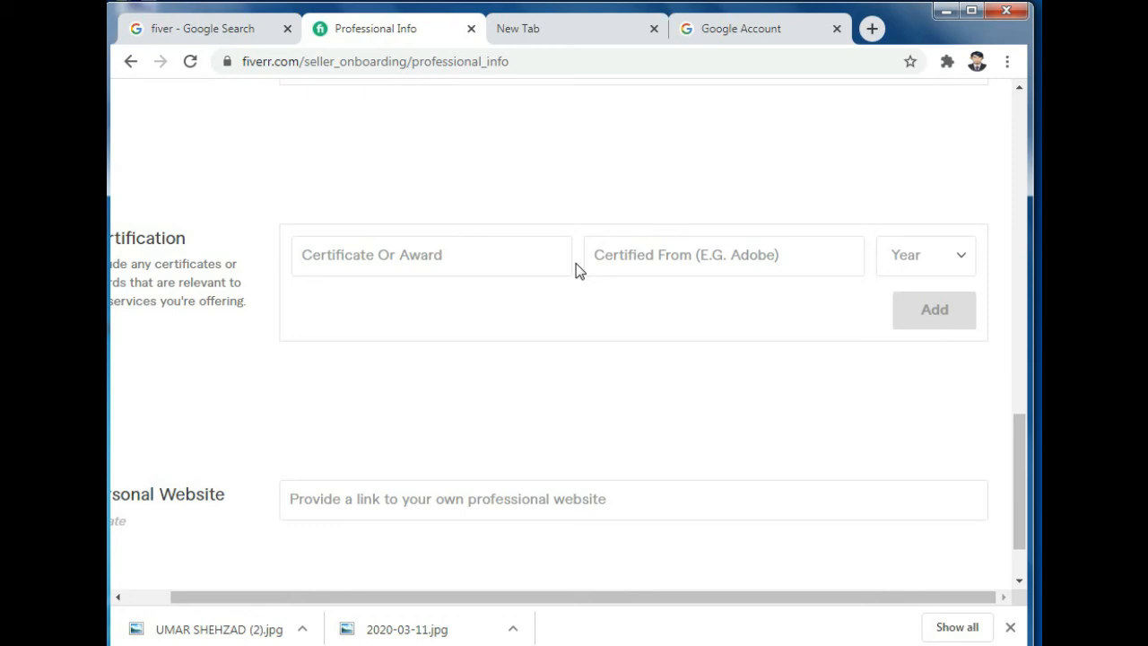
Step: Enter 'Vocational' in the Certificate Or Award field
drag(487, 597, 397, 583)
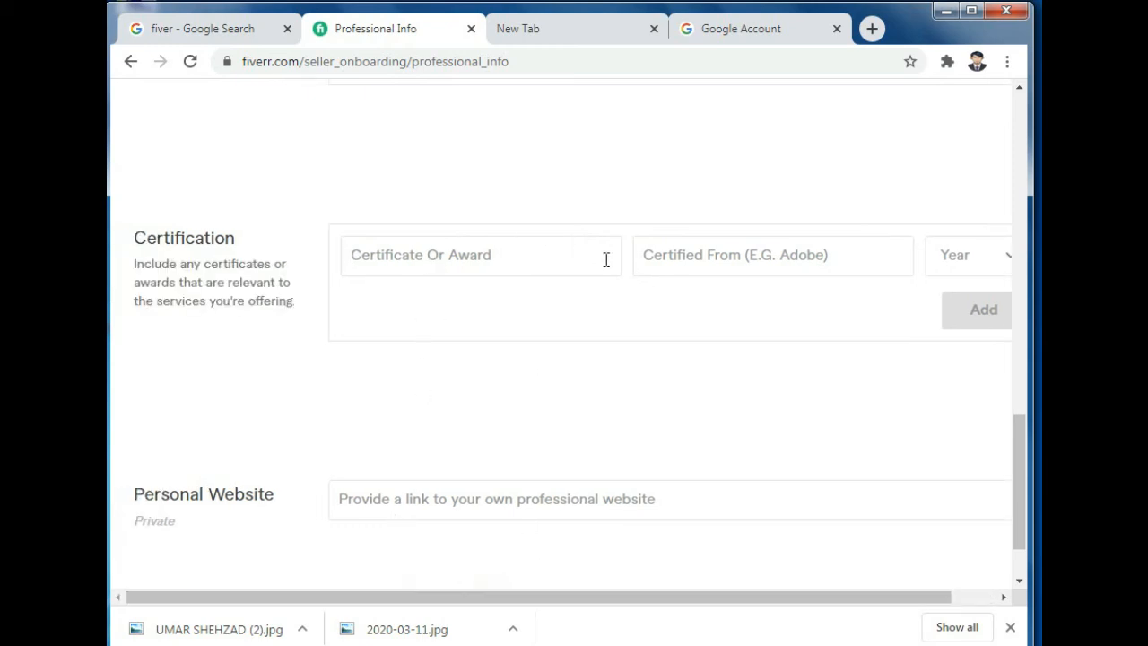
click(750, 265)
click(529, 257)
text(Vt)
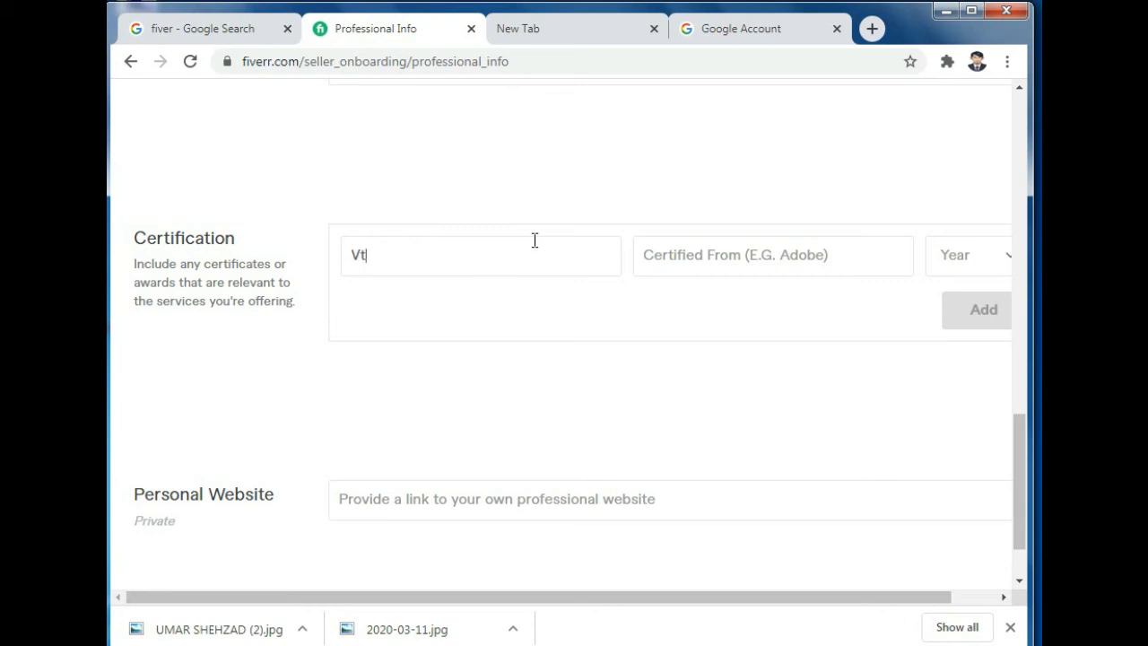
key(BackSpace)
key(BackSpace)
text(C)
key(BackSpace)
text(Vocati)
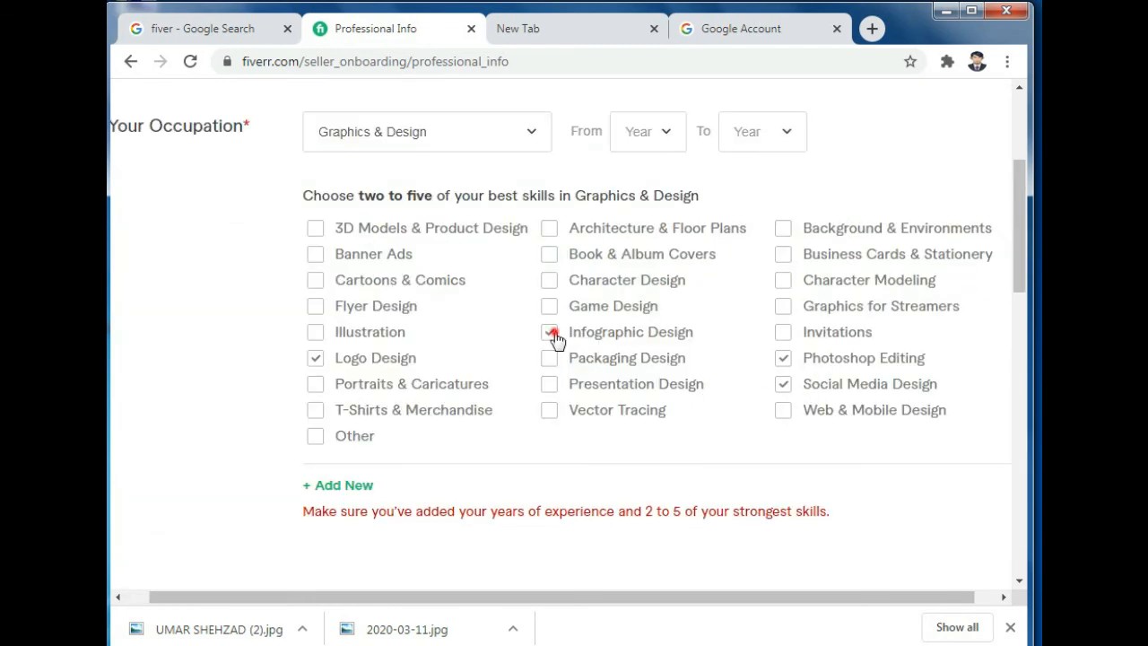
Step: Untick Infographic Design among the skills and try to continue
click(550, 331)
scroll(864, 463, down, 6)
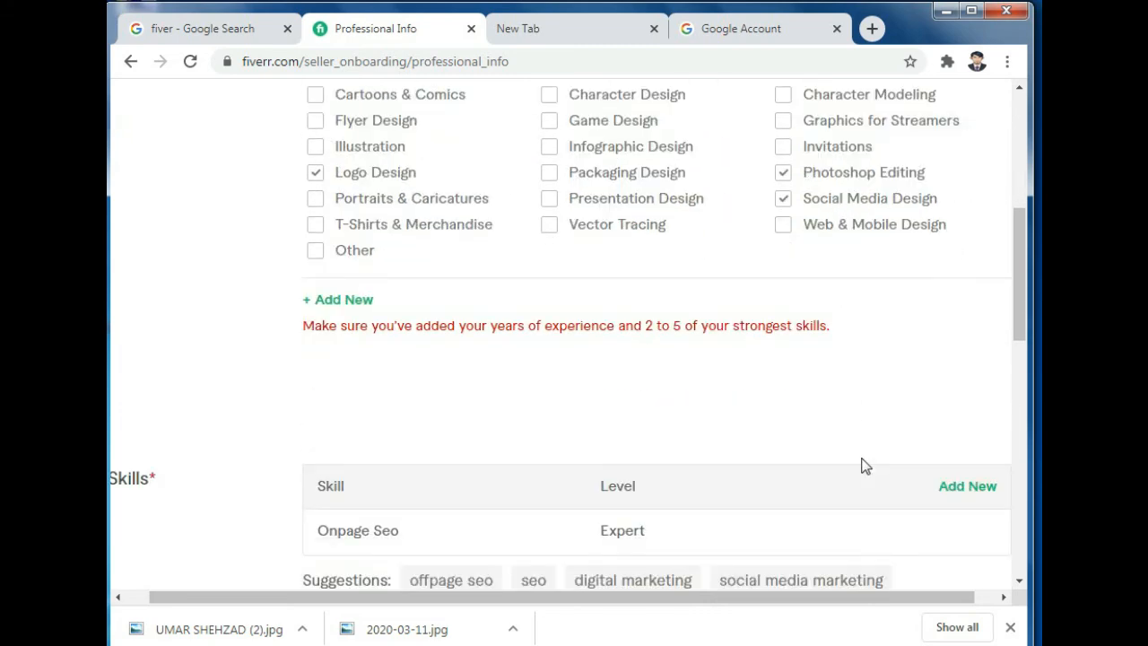
scroll(959, 503, down, 5)
scroll(954, 529, down, 2)
click(949, 565)
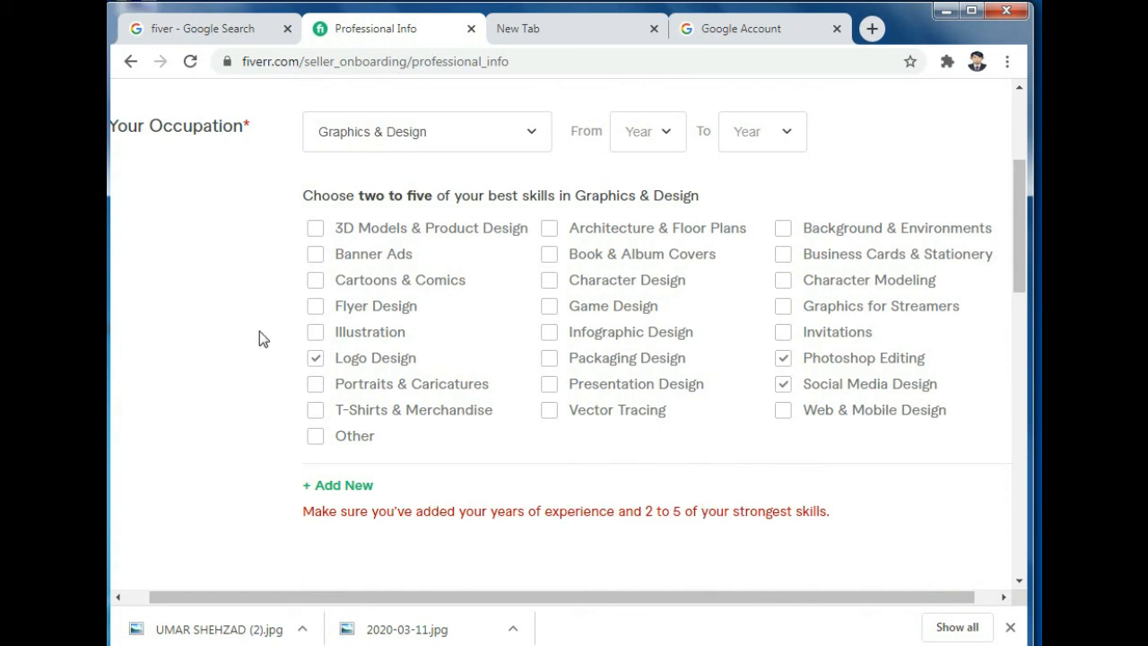
Step: Set the Graphics & Design experience years from 2015 to 2020
click(649, 134)
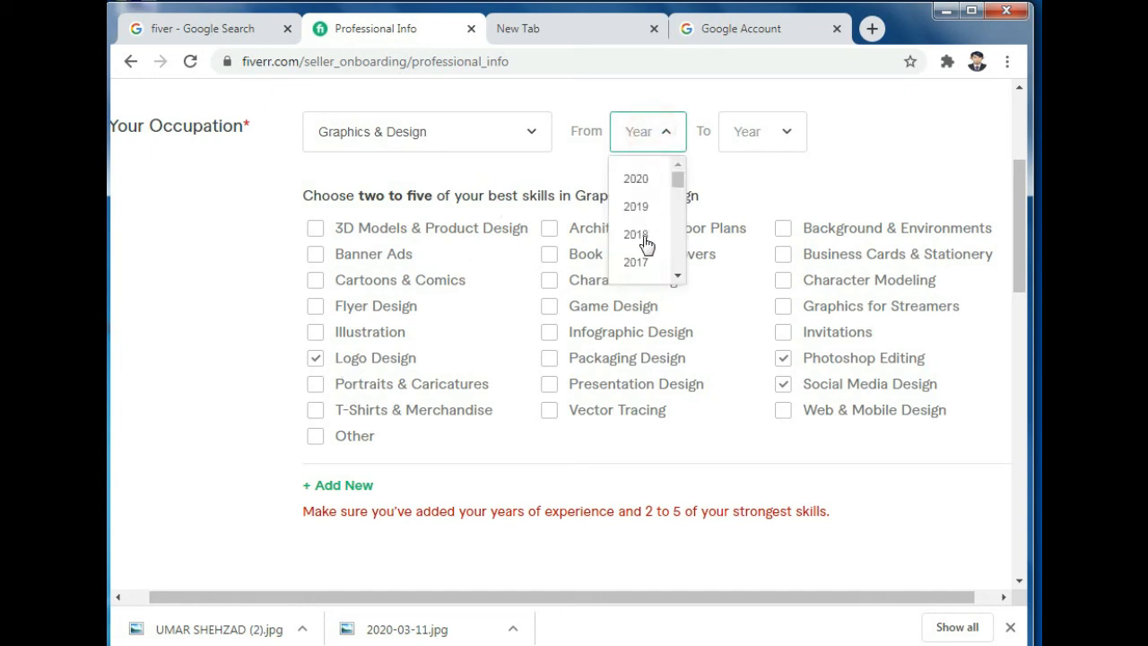
scroll(646, 274, down, 1)
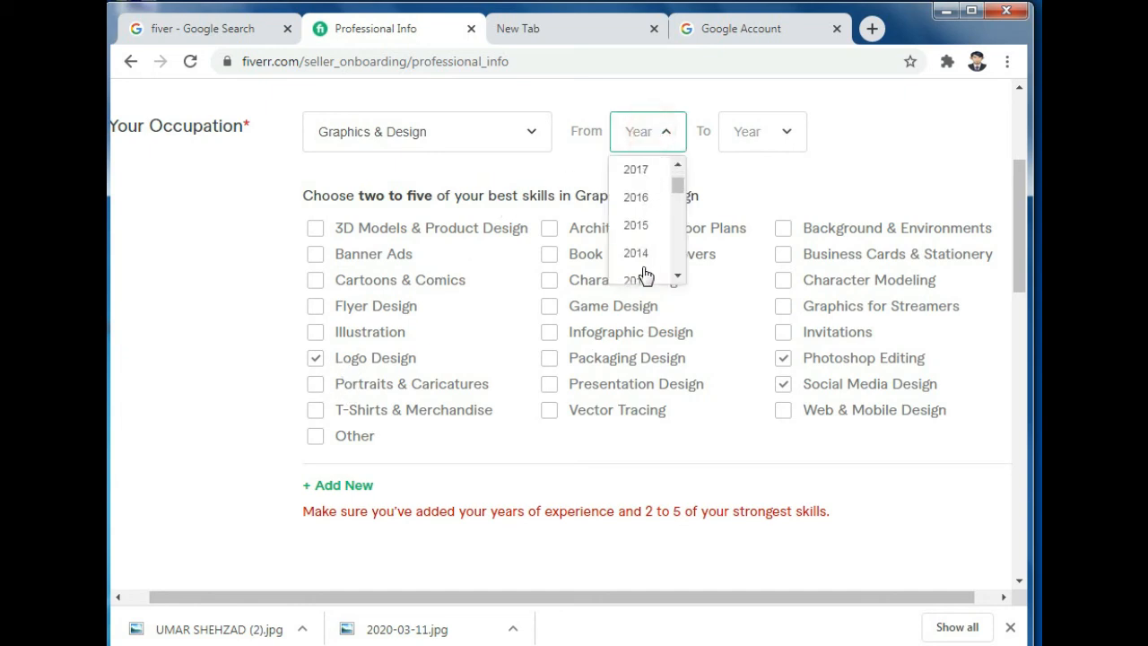
click(637, 220)
click(757, 134)
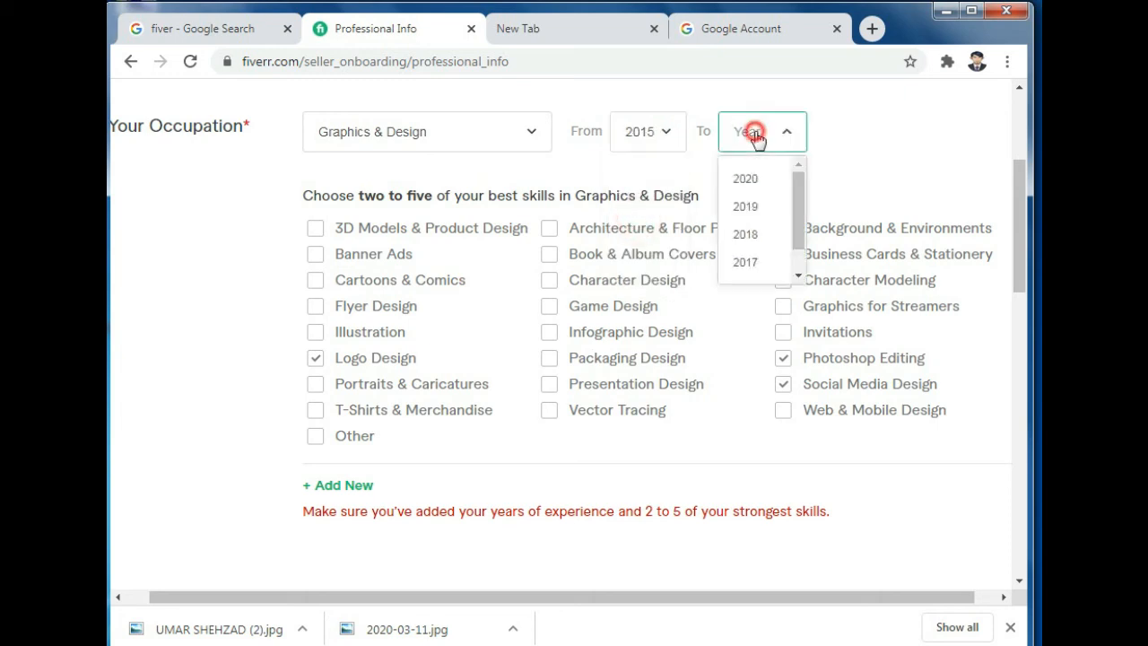
click(745, 182)
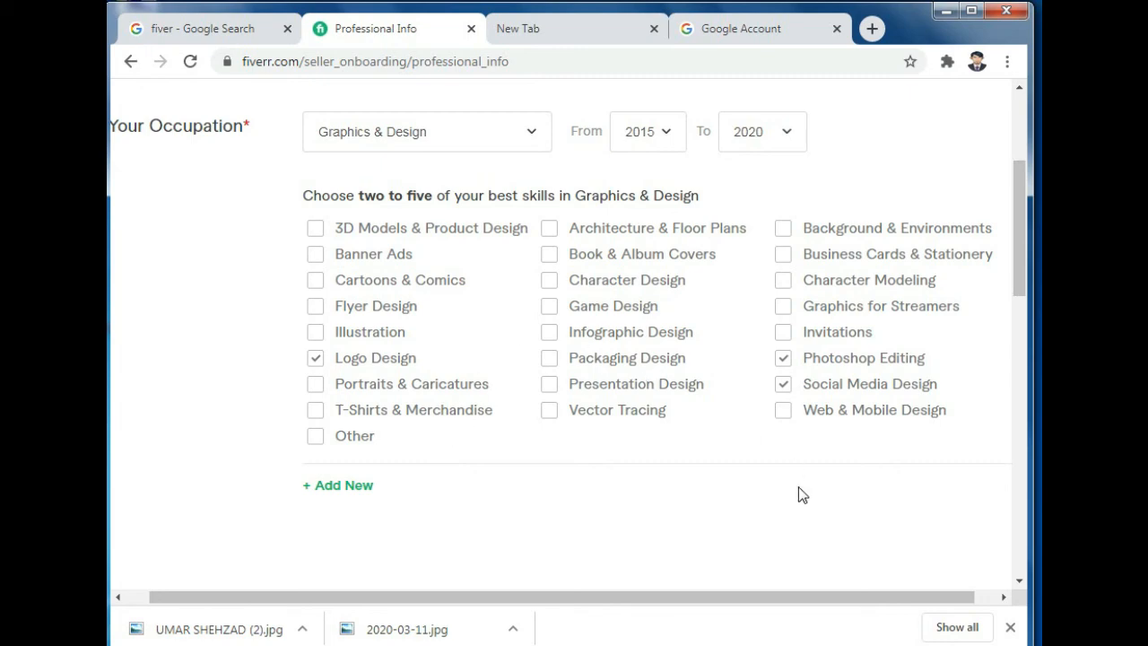
scroll(797, 494, down, 5)
scroll(951, 517, down, 5)
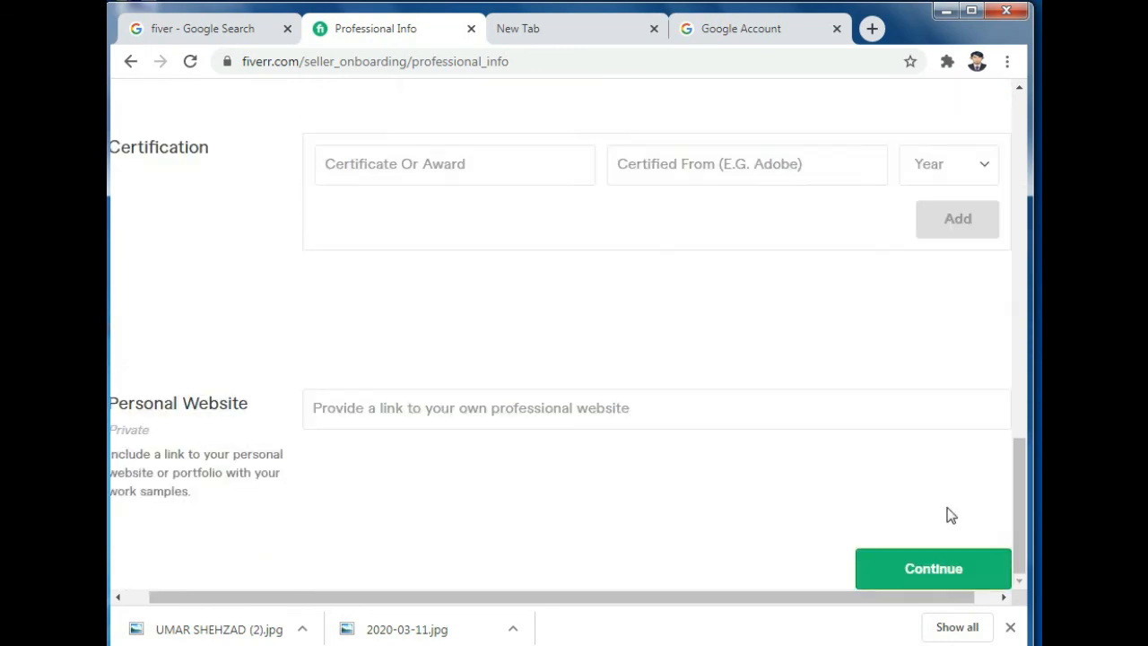
Step: Submit Professional Info and start connecting a Google account on Linked Accounts
click(939, 571)
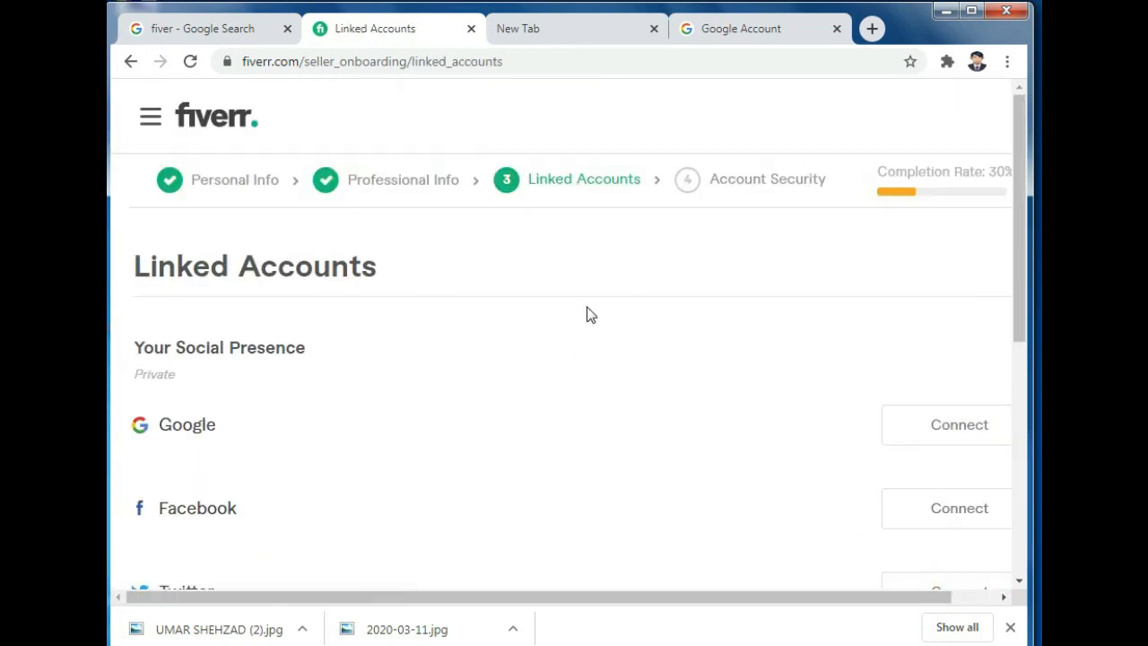
scroll(323, 461, down, 2)
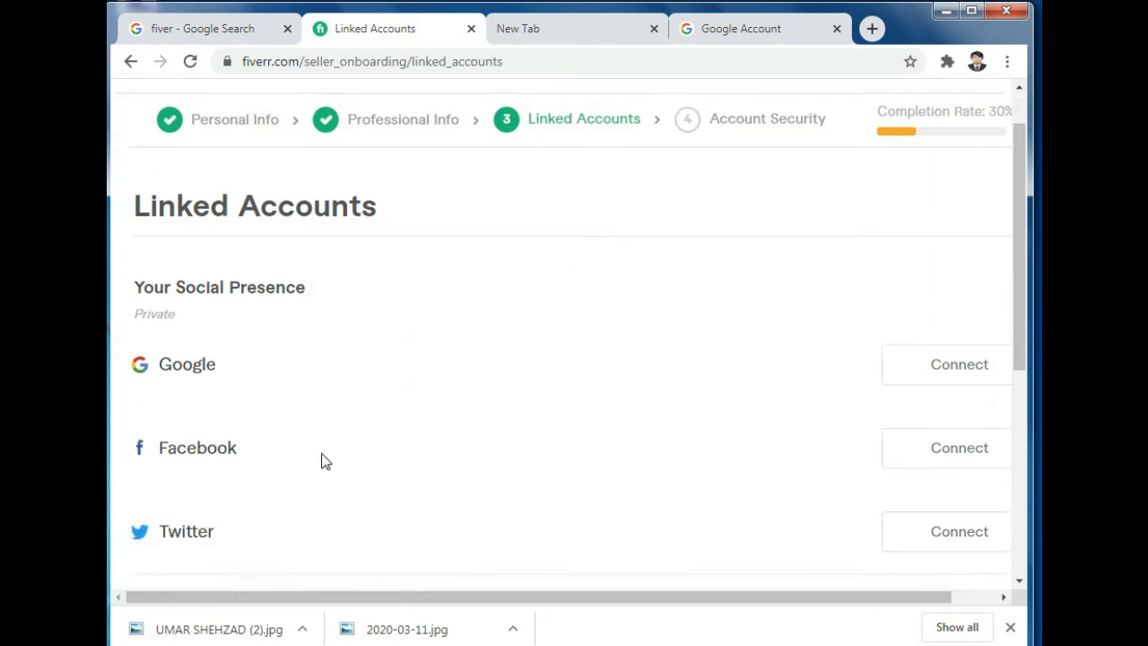
click(956, 240)
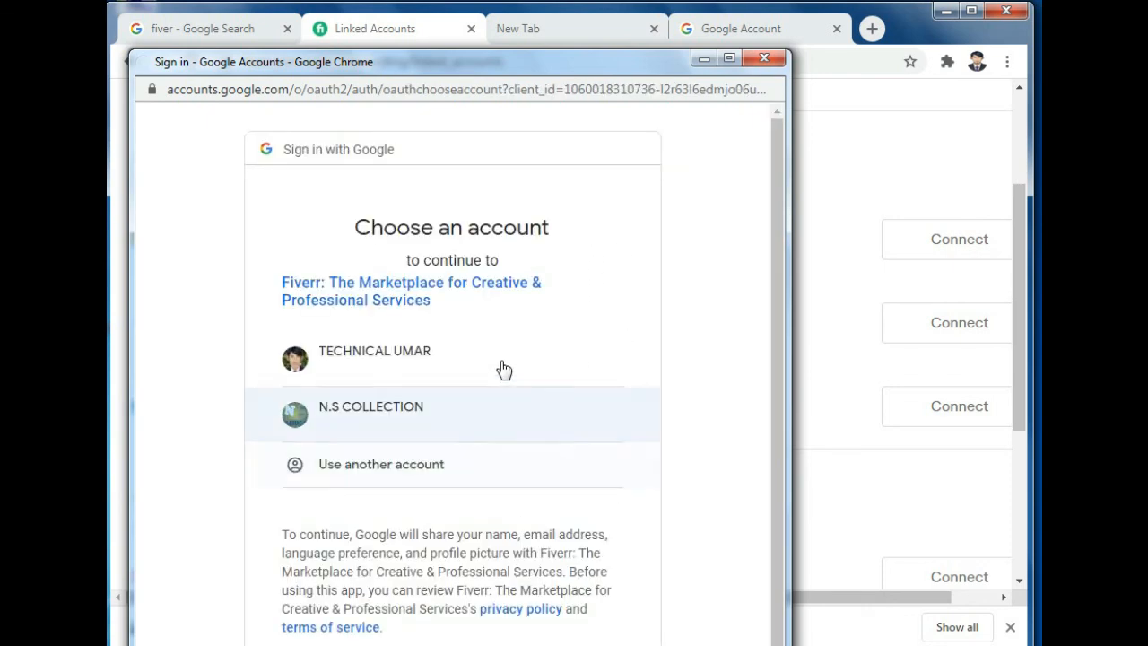
Step: Connect the second listed Google account and allow Fiverr access
click(447, 417)
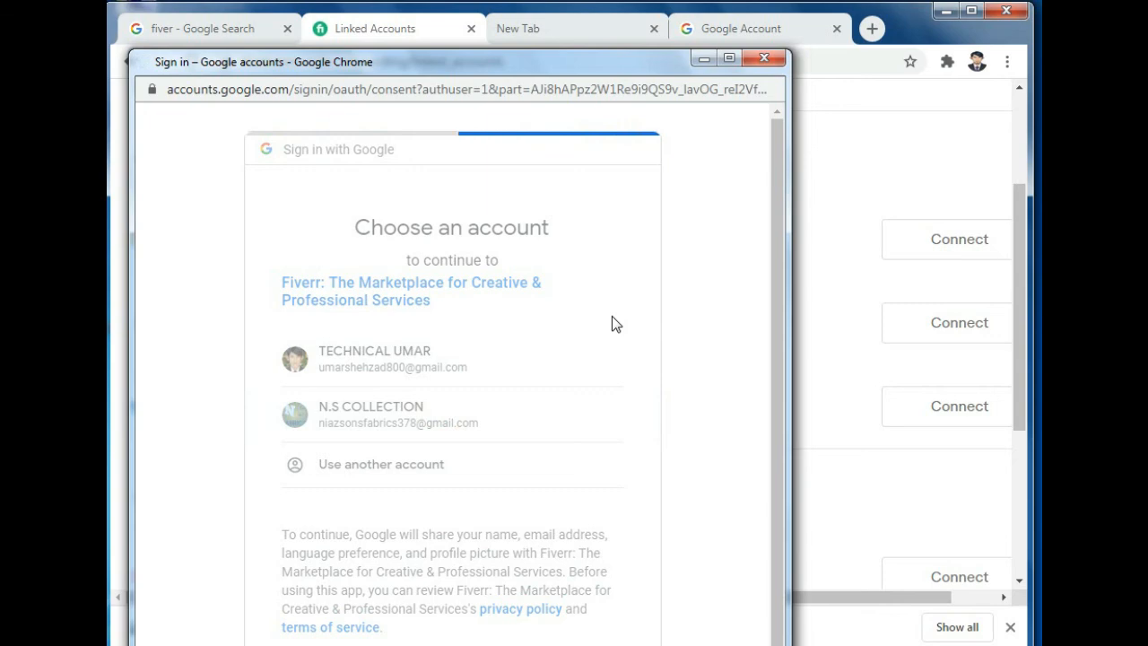
scroll(602, 368, down, 3)
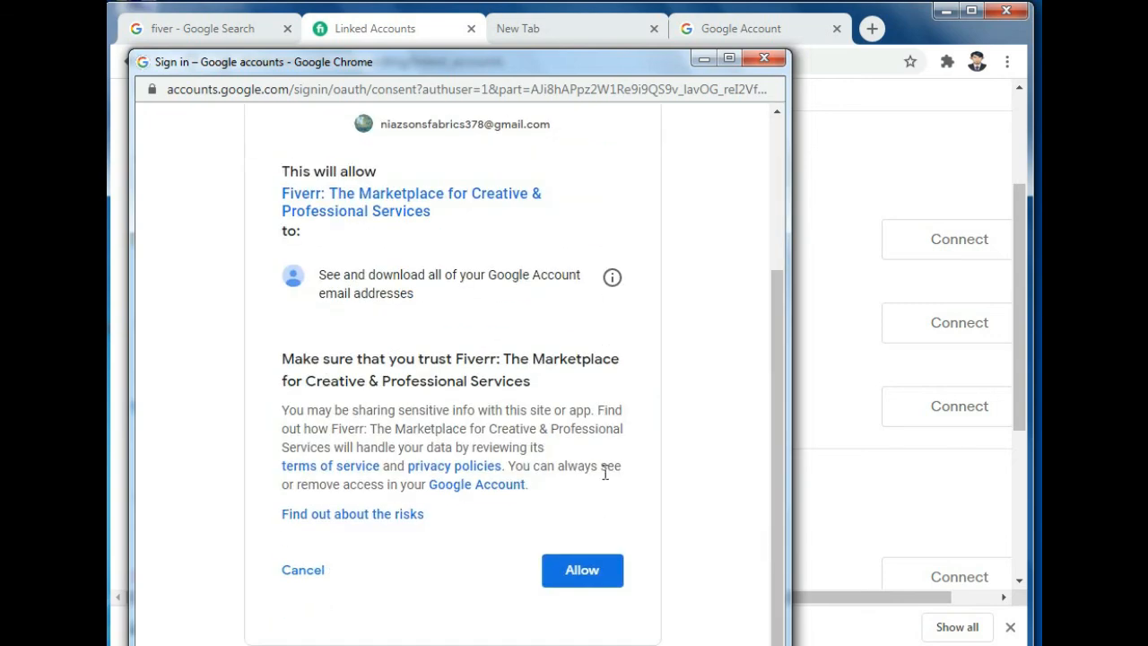
click(580, 567)
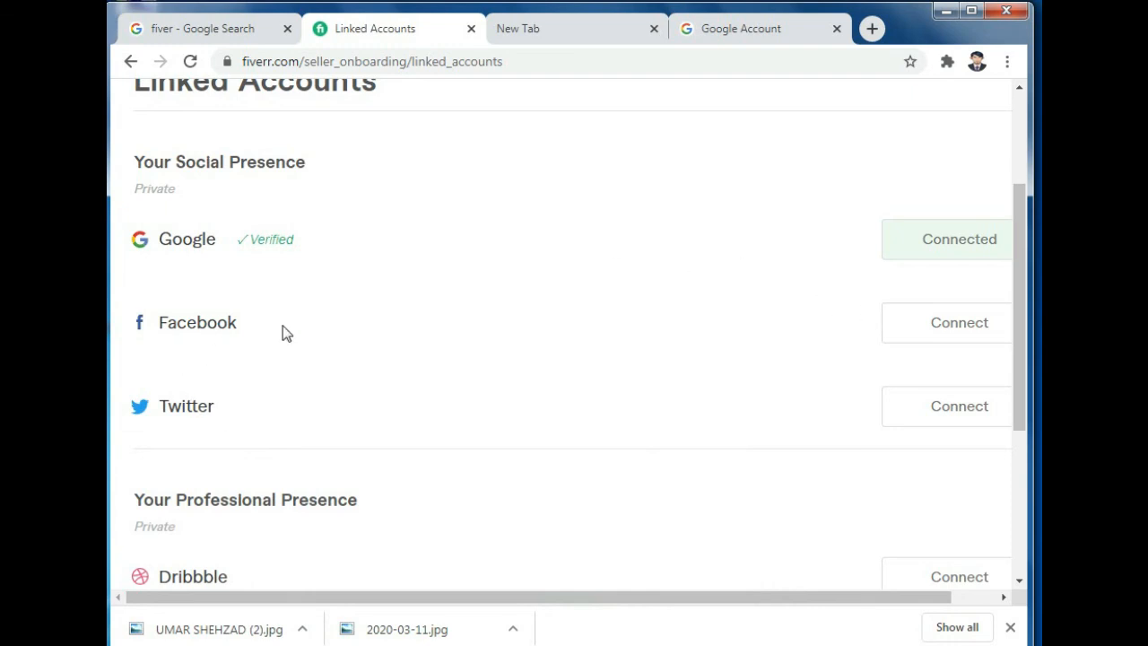
Step: Continue from Linked Accounts to the Account Security step
scroll(808, 405, down, 3)
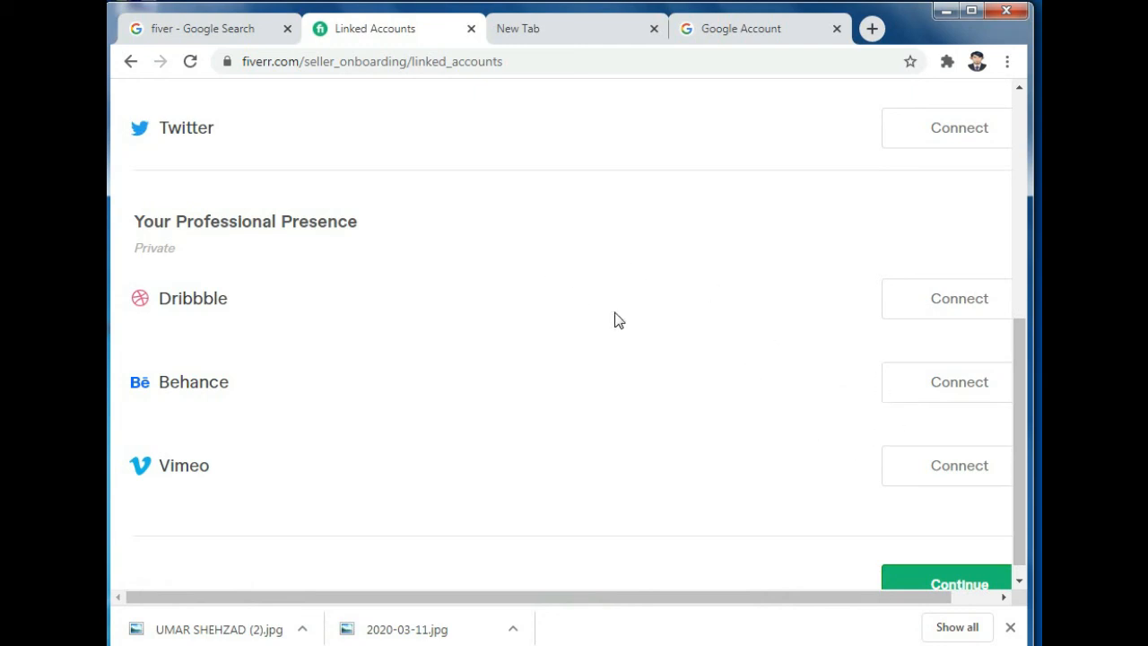
scroll(619, 320, up, 4)
scroll(668, 518, down, 1)
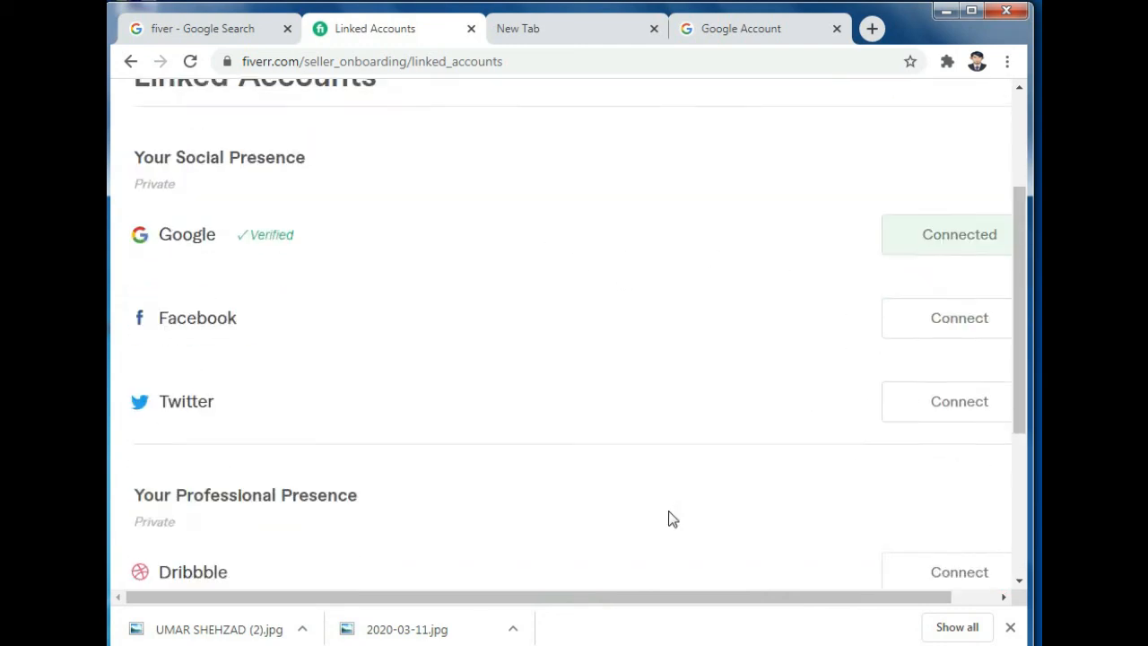
scroll(668, 502, down, 2)
scroll(436, 381, down, 1)
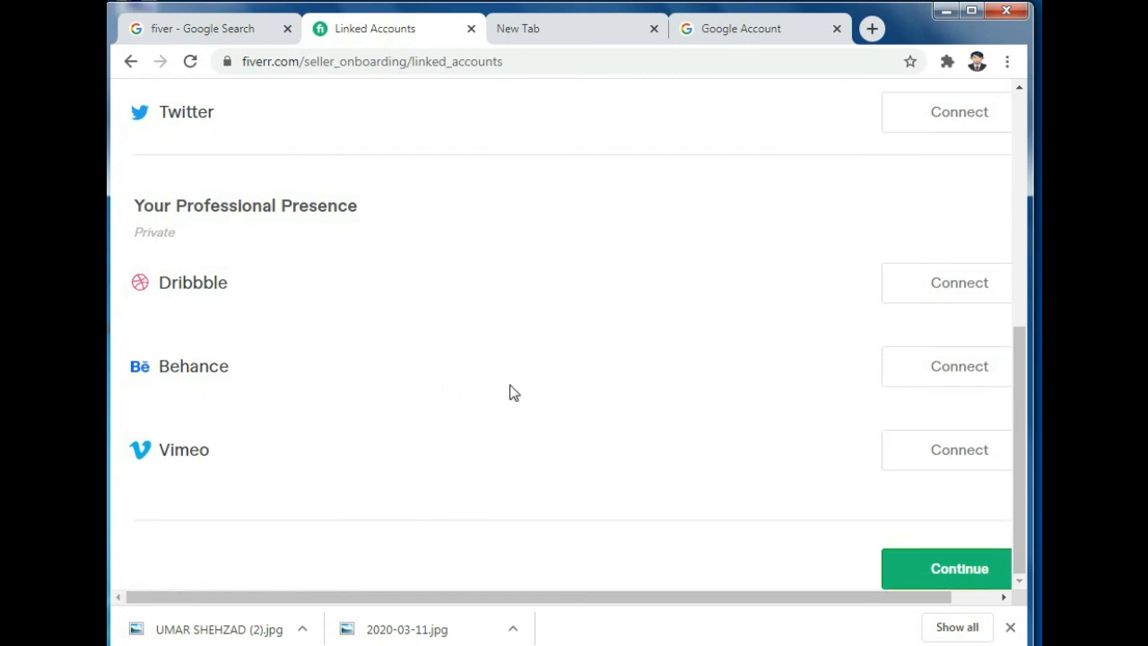
click(948, 574)
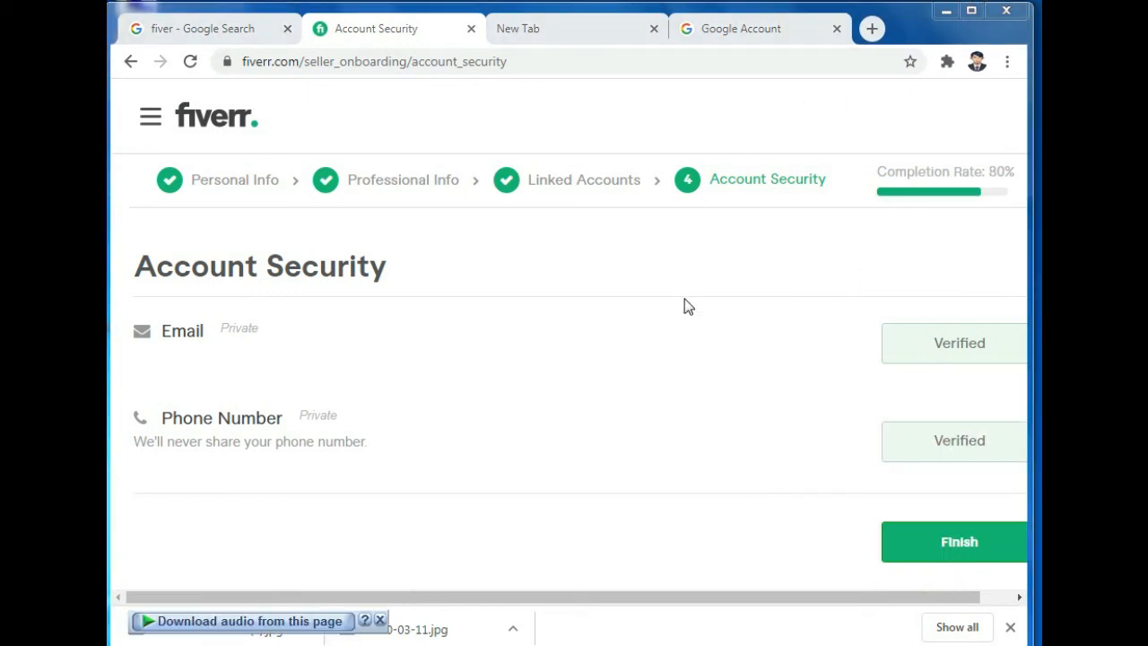
Step: Revisit the Linked Accounts step, then return to Account Security
click(764, 185)
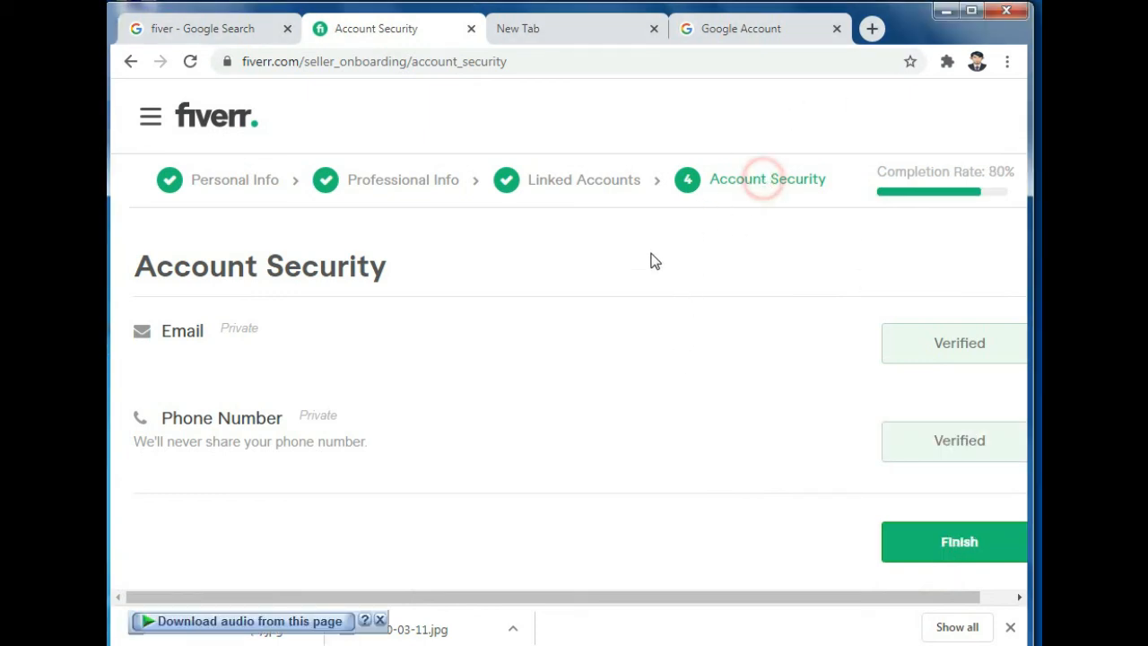
click(625, 196)
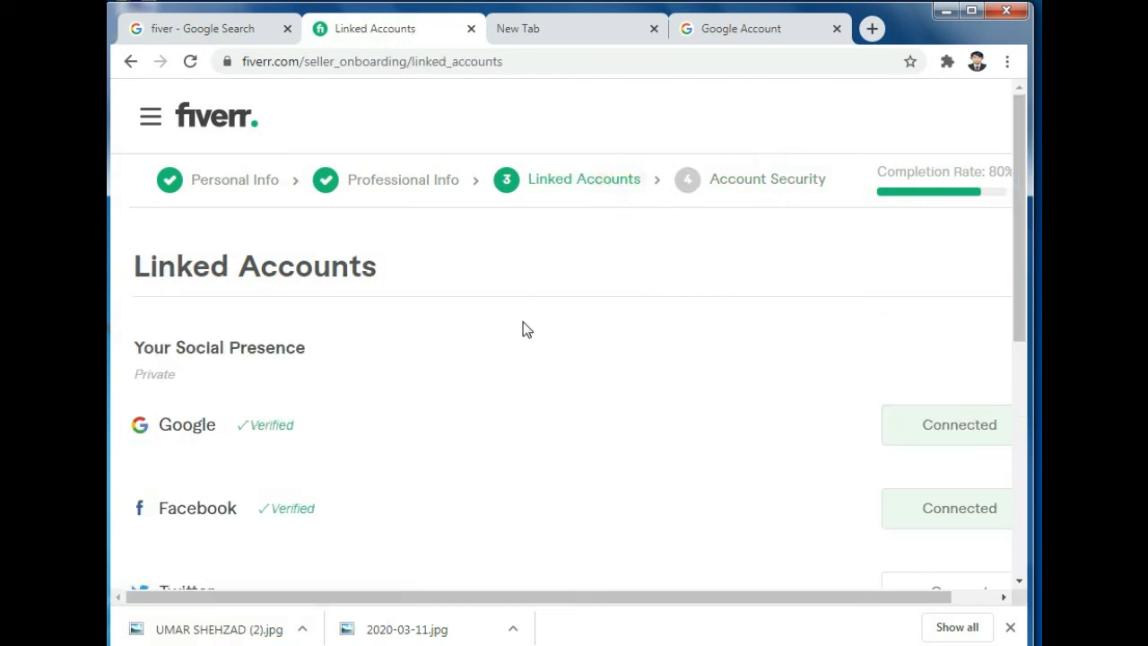
scroll(536, 394, down, 2)
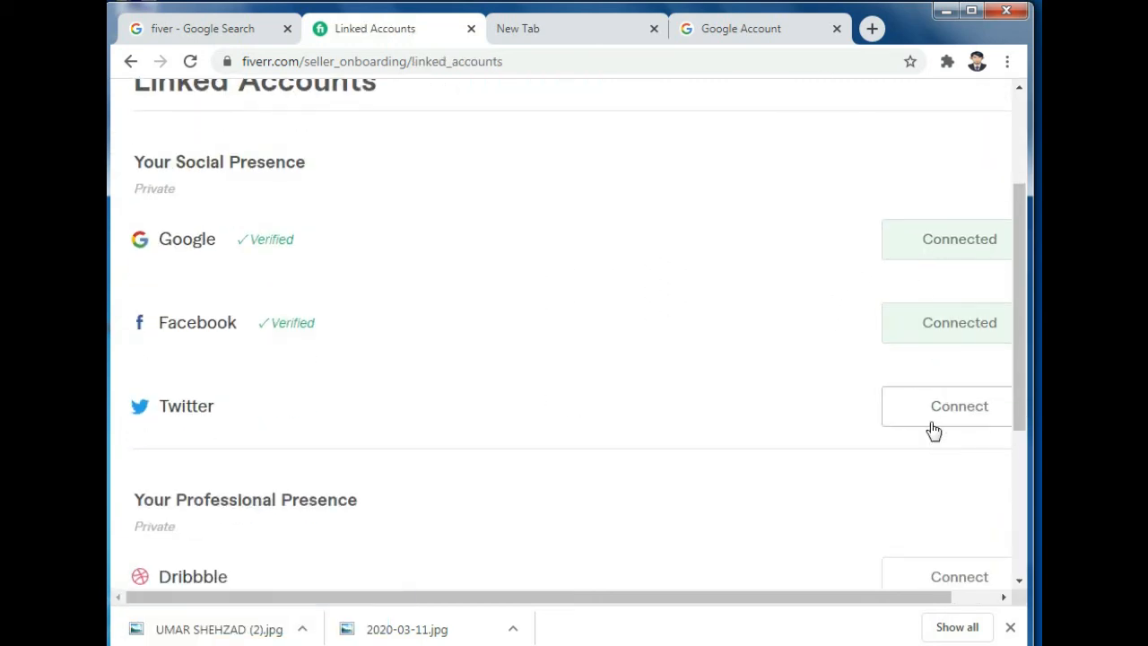
scroll(932, 430, down, 3)
click(953, 565)
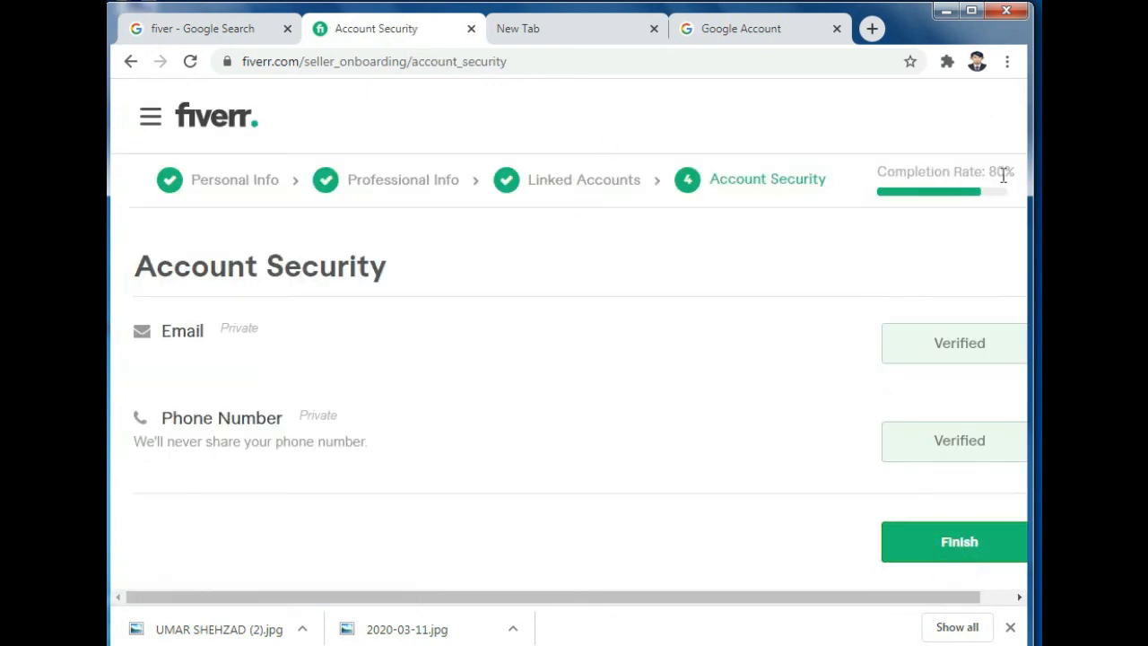
Step: Finish onboarding and dismiss the All Done message to start a new gig
click(961, 544)
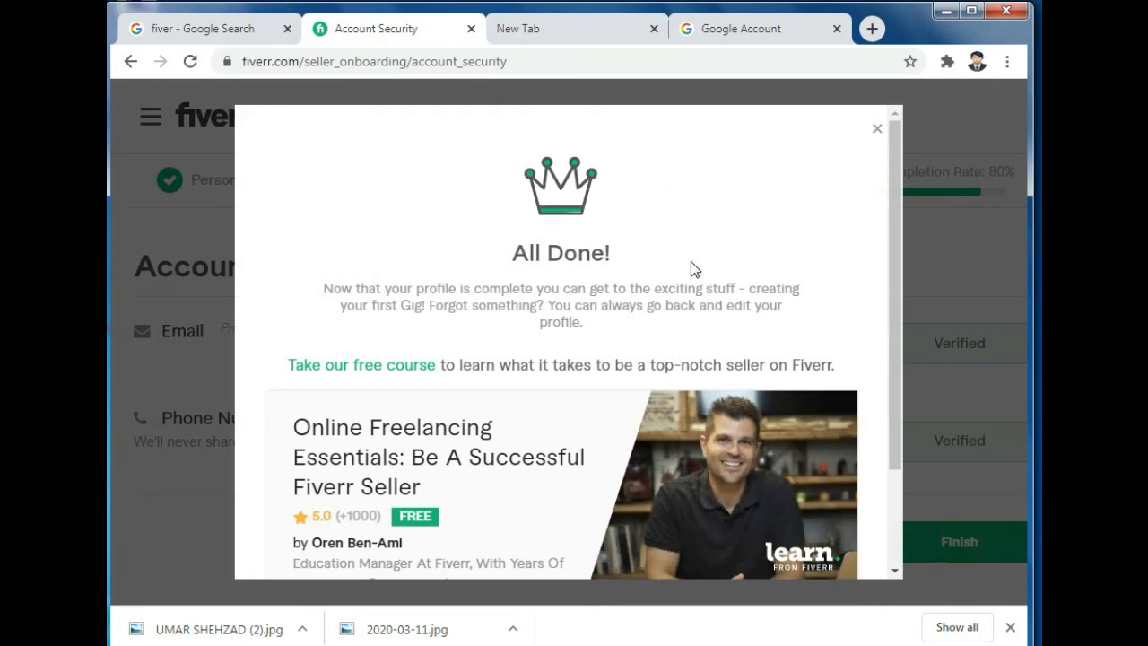
scroll(739, 233, down, 2)
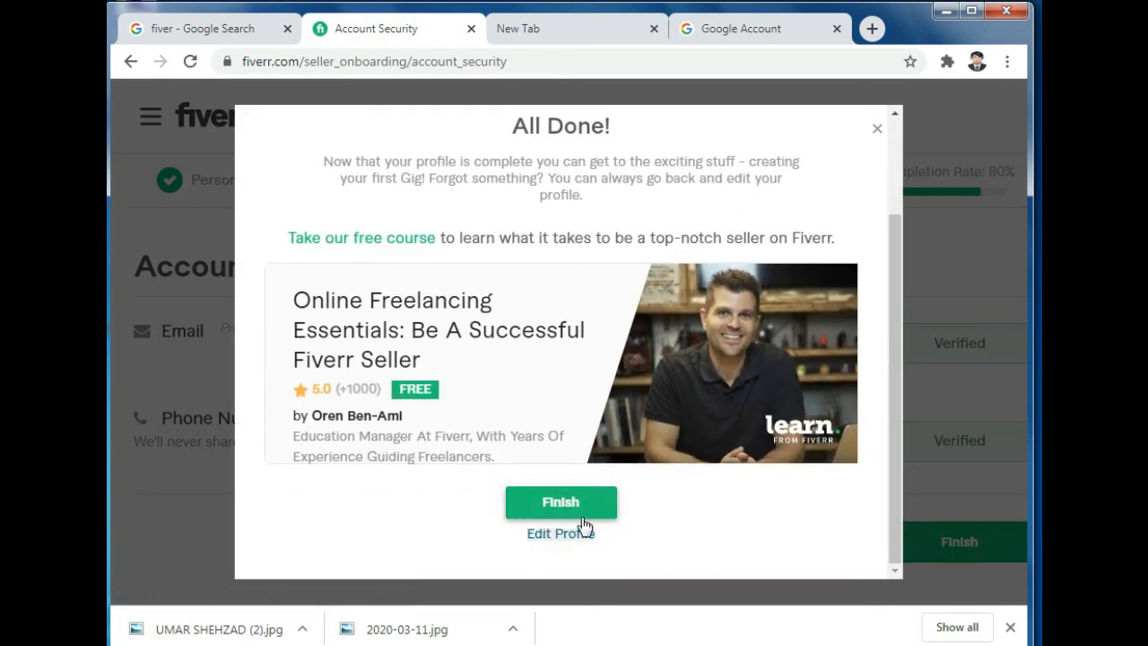
click(554, 505)
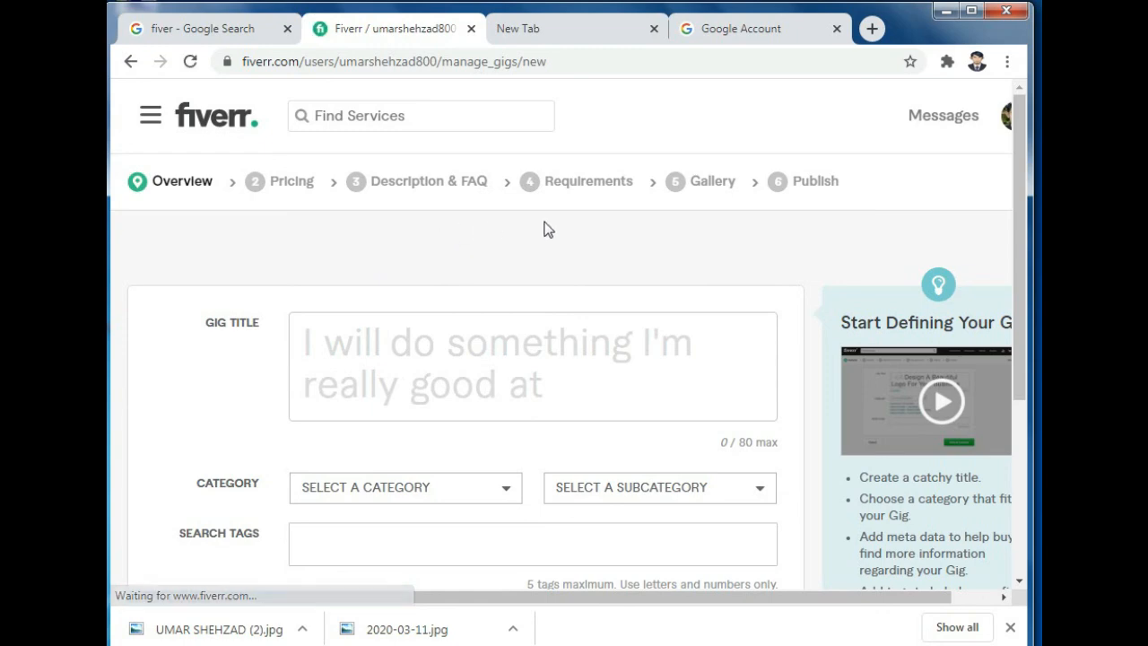
scroll(371, 431, down, 7)
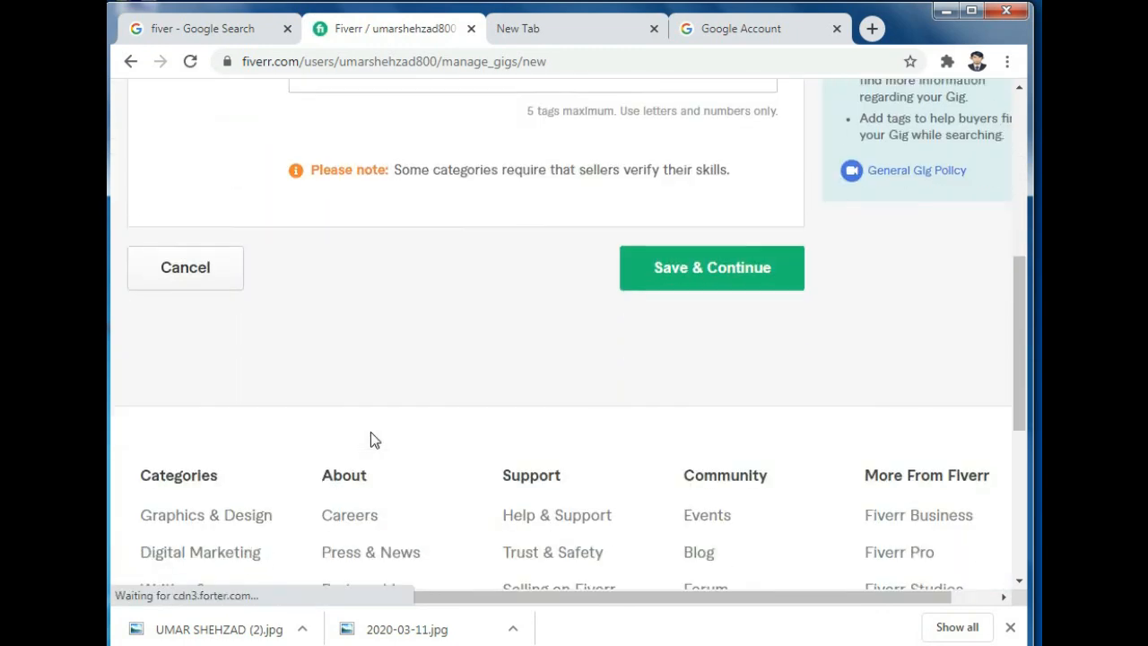
scroll(371, 440, down, 3)
scroll(371, 439, up, 9)
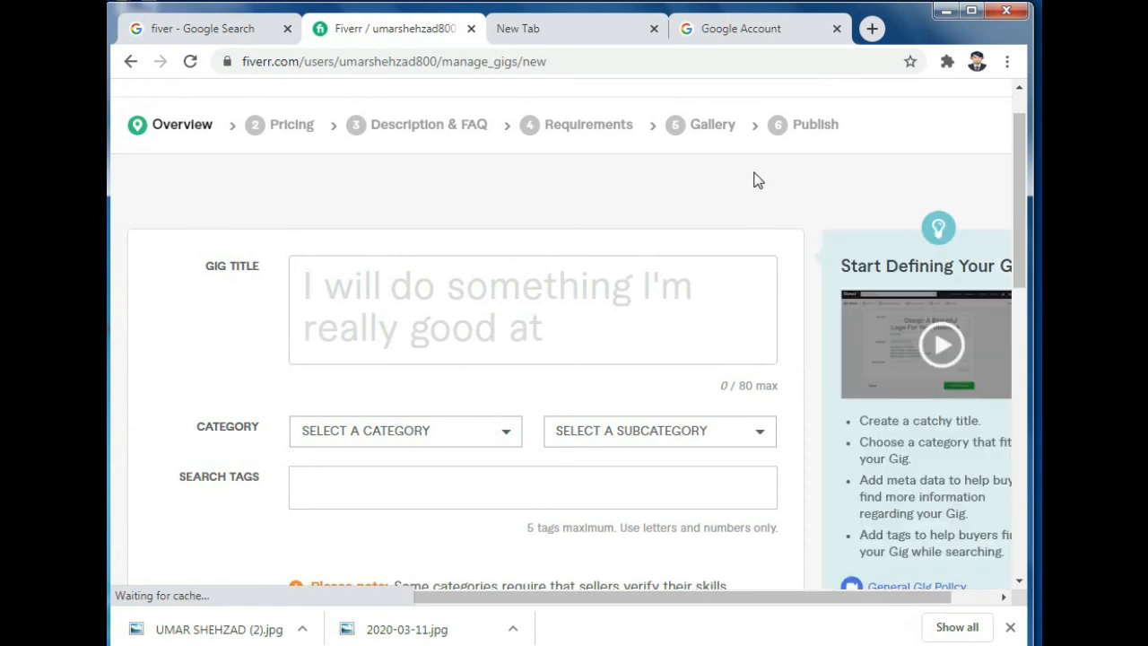
scroll(756, 180, up, 1)
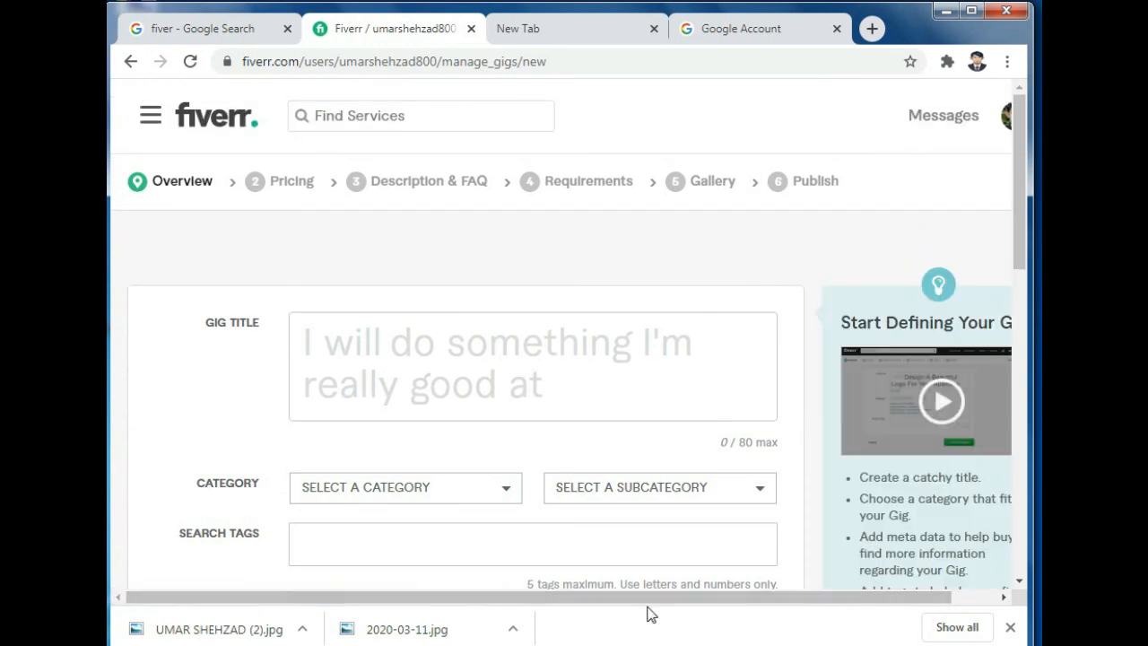
drag(643, 597, 756, 590)
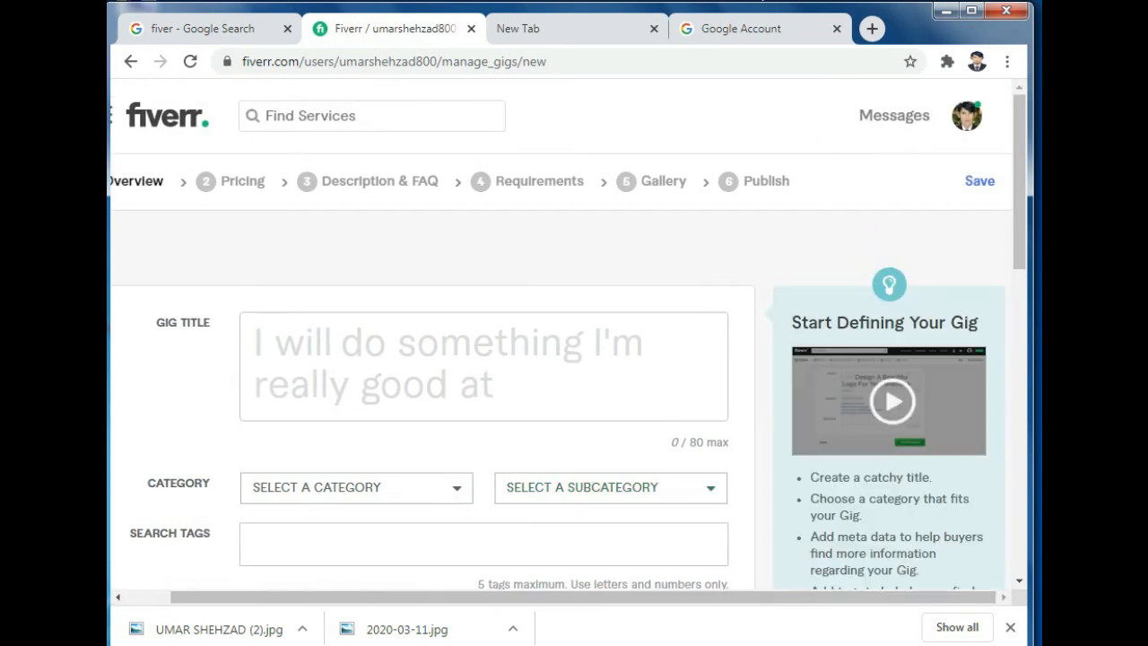